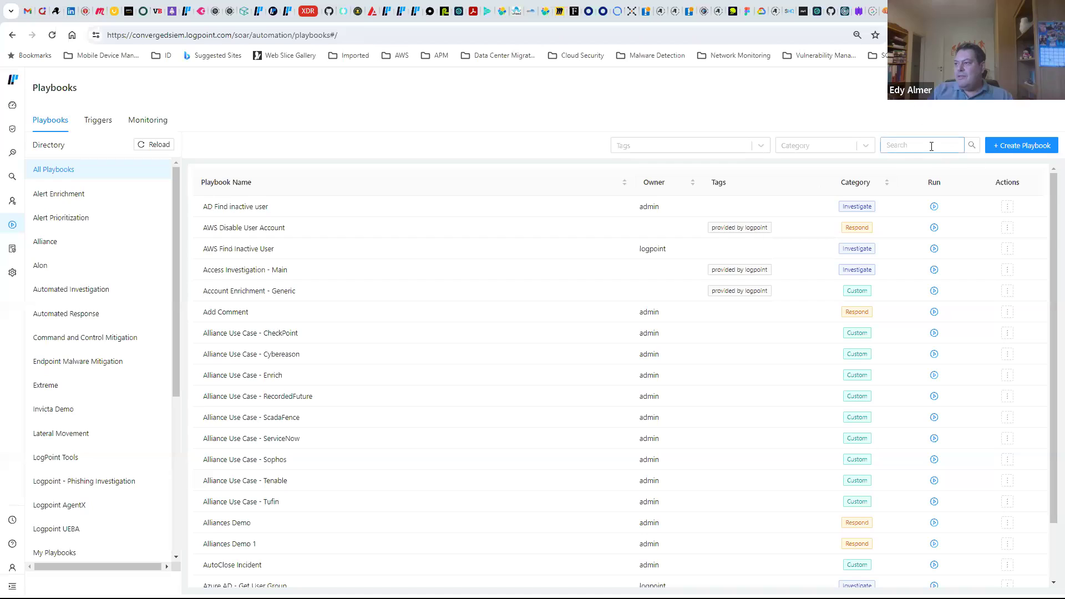
Search the playbooks for "case" and open the Incident Case Management - sub playbook.
{"action": "left_click", "coordinate": [931, 146]}
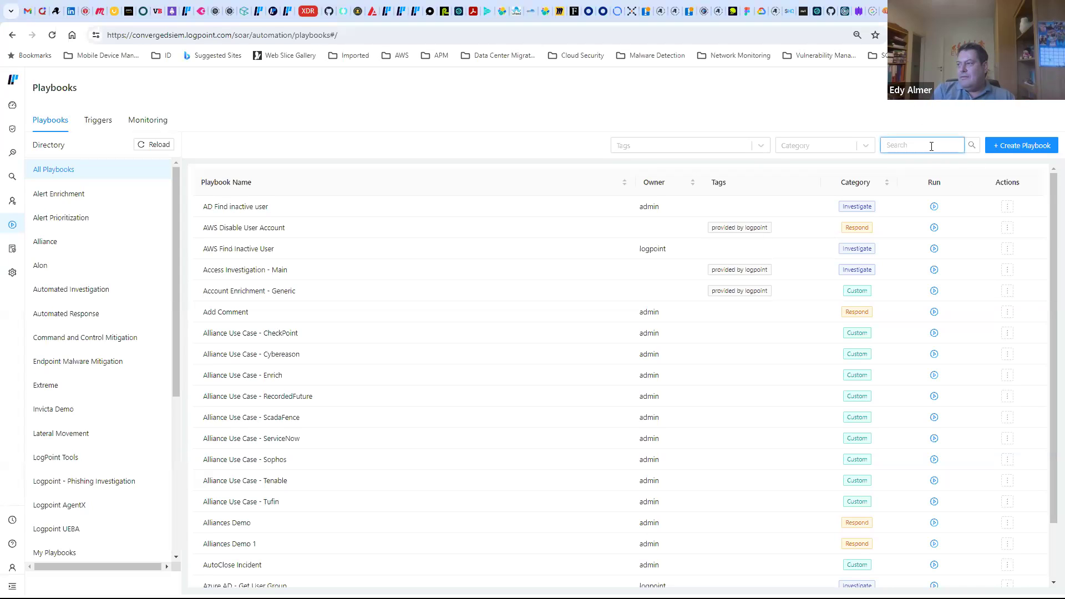
{"action": "type", "text": "case"}
{"action": "key", "text": "Return"}
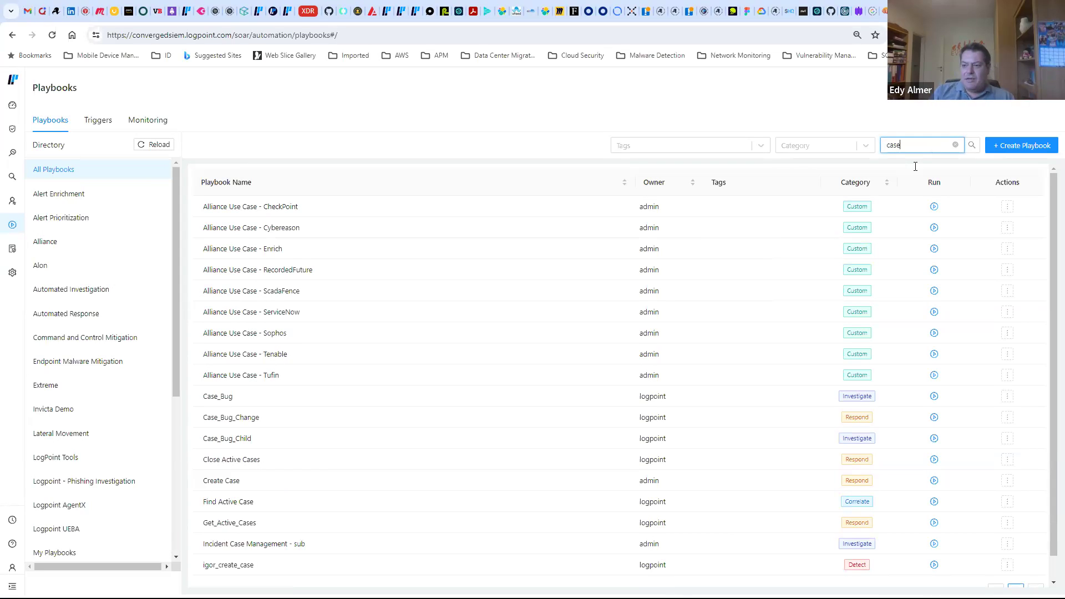
{"action": "left_click", "coordinate": [259, 547]}
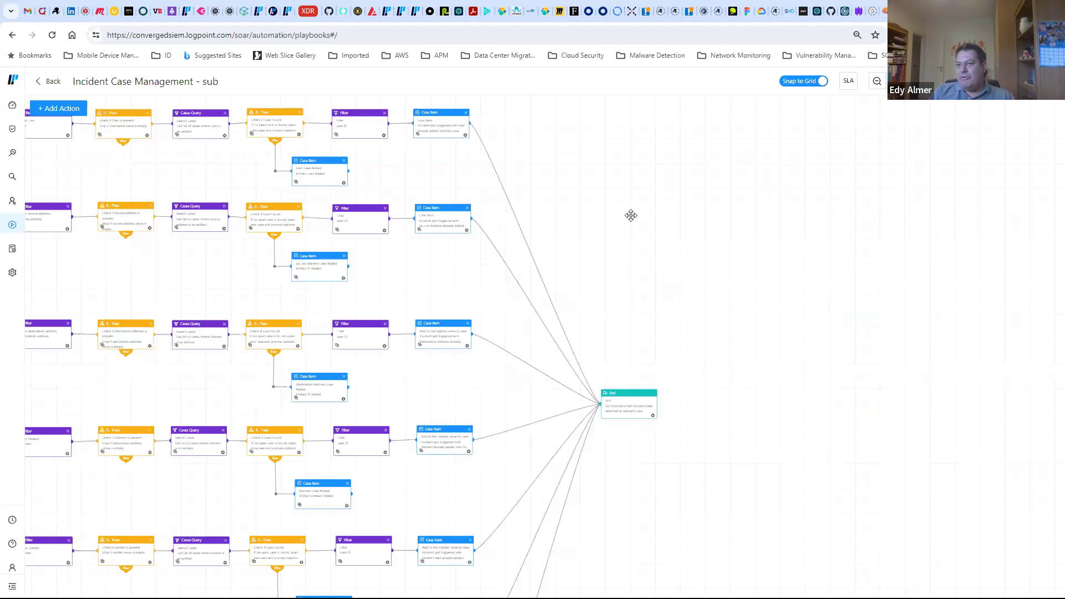
Add a String Utilities action block to the canvas, just before the source address Filter.
{"action": "left_click", "coordinate": [59, 109]}
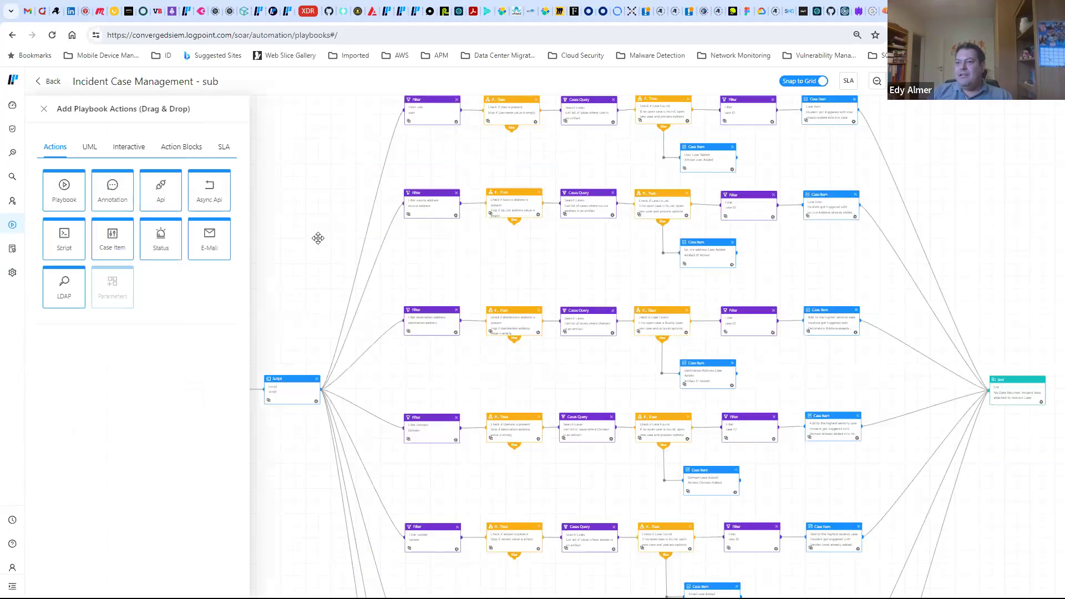
{"action": "left_click", "coordinate": [172, 150]}
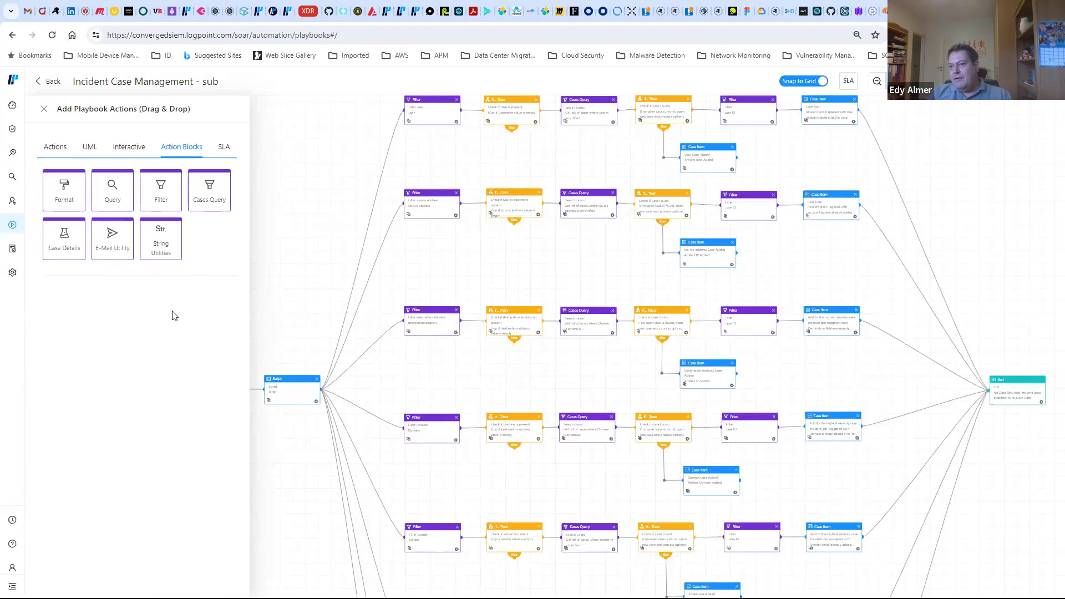
{"action": "left_click_drag", "start_coordinate": [161, 239], "coordinate": [311, 195]}
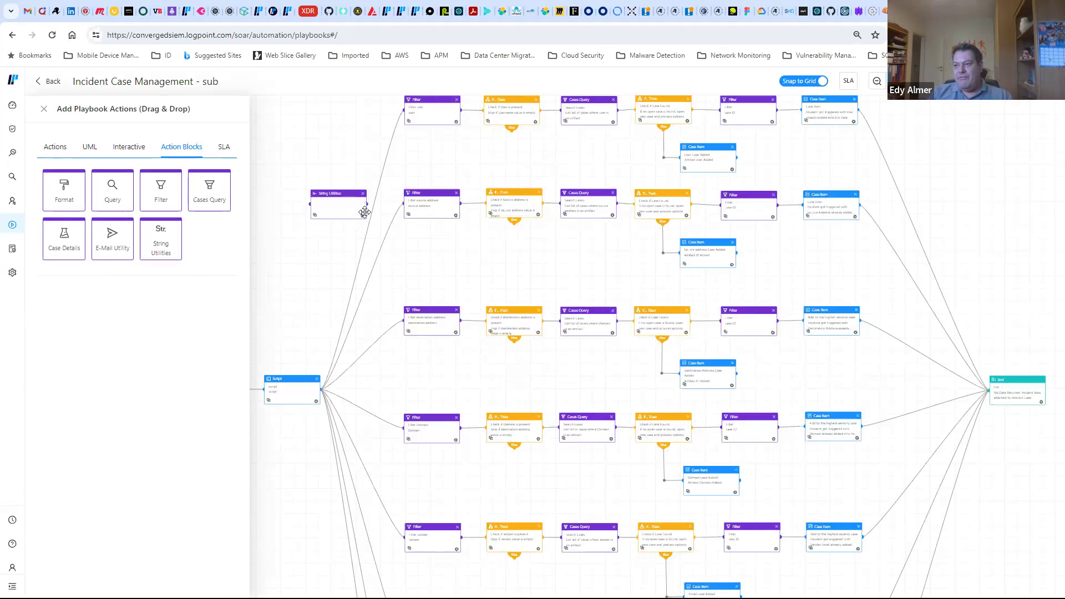
Configure the String Utilities action with Convert Input String to Lowercase, description "Trim" and input string "AbCd".
{"action": "left_click", "coordinate": [362, 217]}
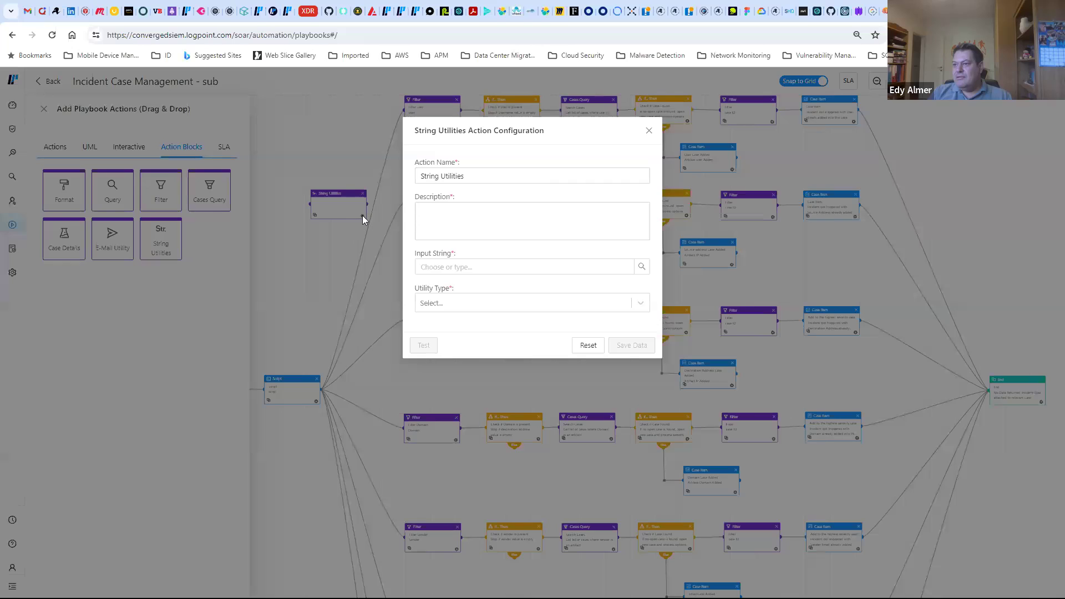
{"action": "left_click", "coordinate": [530, 307]}
{"action": "left_click", "coordinate": [633, 302]}
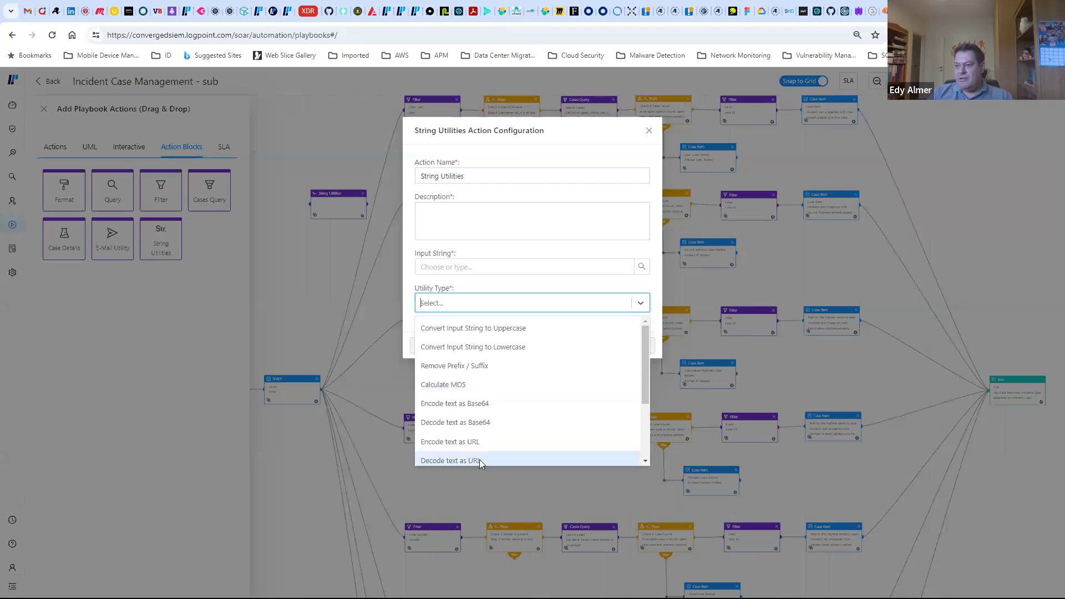
{"action": "left_click", "coordinate": [492, 349]}
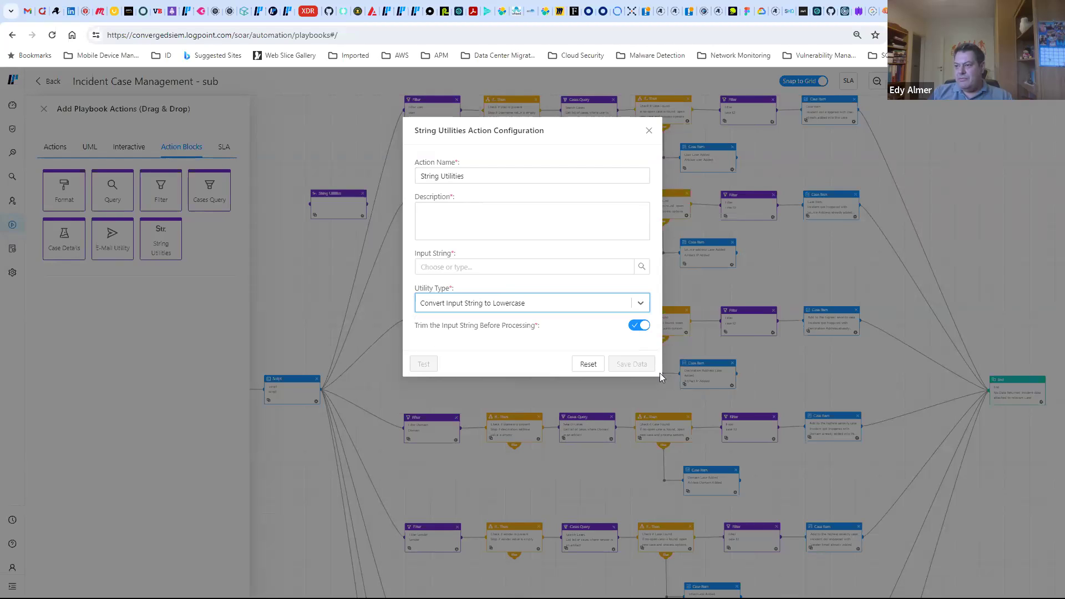
{"action": "left_click", "coordinate": [484, 213]}
{"action": "type", "text": "Trim"}
{"action": "left_click", "coordinate": [446, 265]}
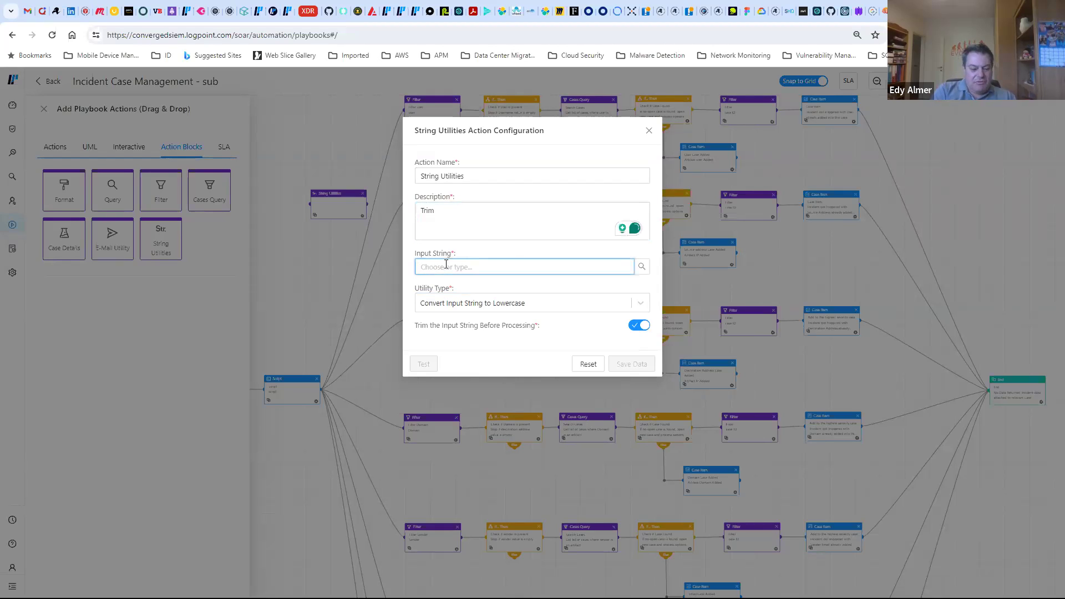
{"action": "type", "text": "Abc"}
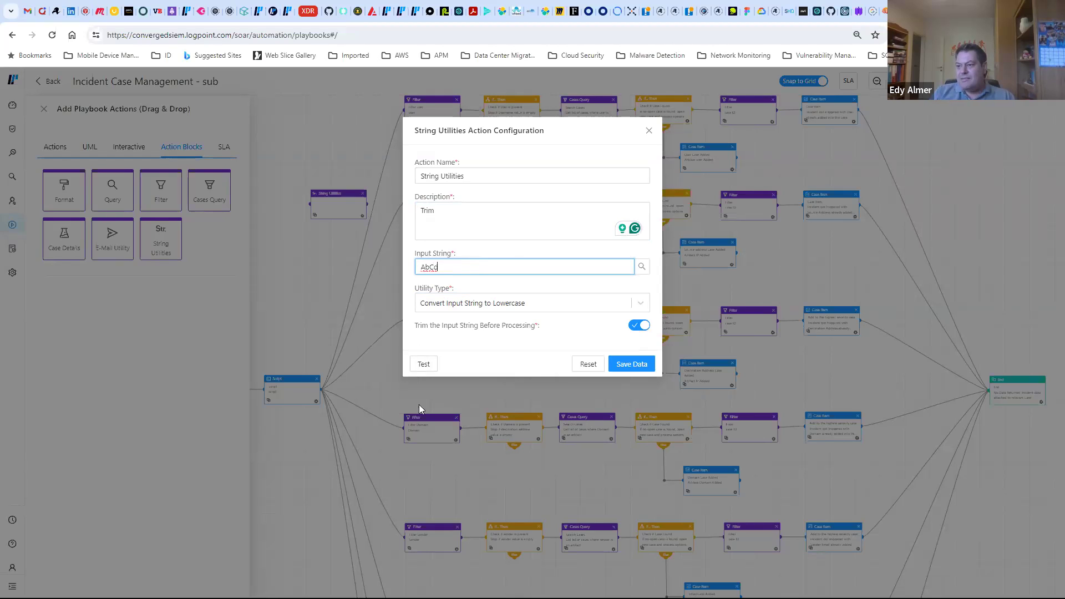
Test the lowercase conversion on the input string and close the test dialog.
{"action": "left_click", "coordinate": [422, 364]}
{"action": "left_click", "coordinate": [649, 242]}
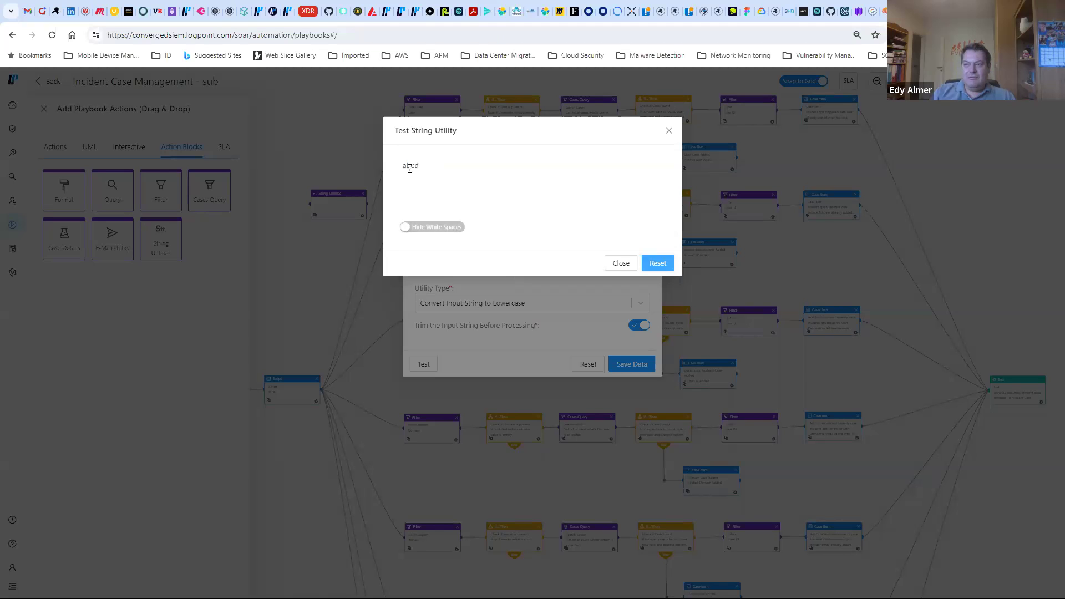
{"action": "left_click", "coordinate": [628, 267]}
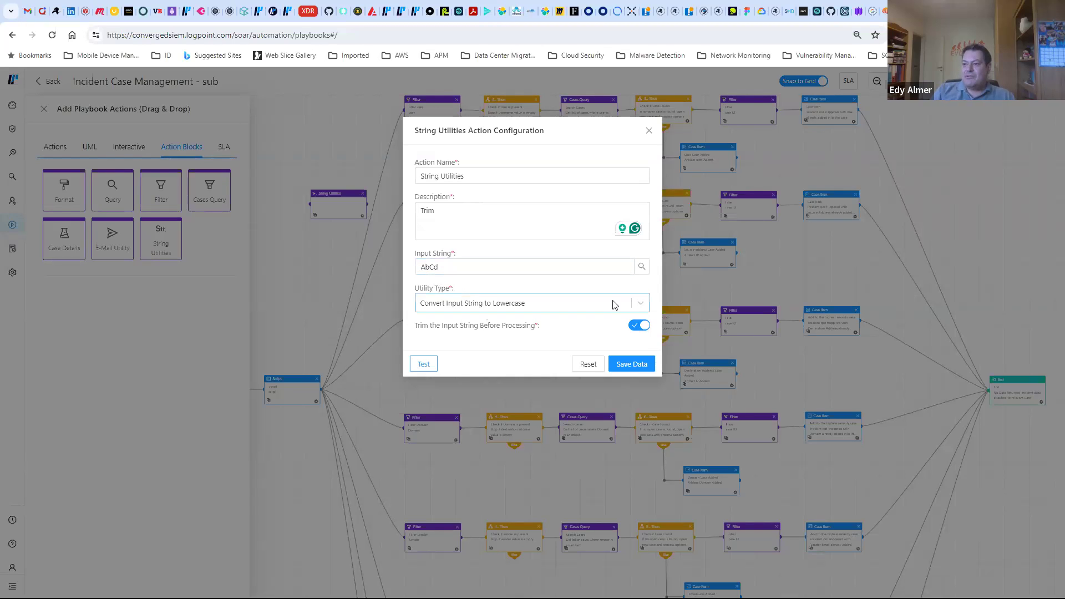
Look through the available utility types, then close the String Utilities configuration without saving.
{"action": "left_click", "coordinate": [642, 305]}
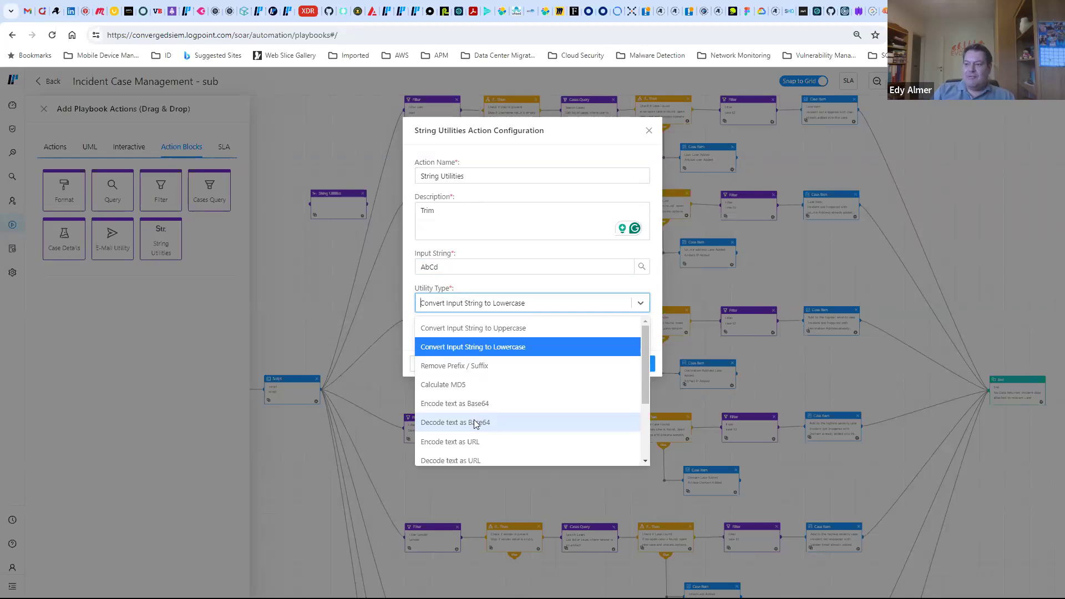
{"action": "left_click_drag", "start_coordinate": [642, 381], "coordinate": [638, 423]}
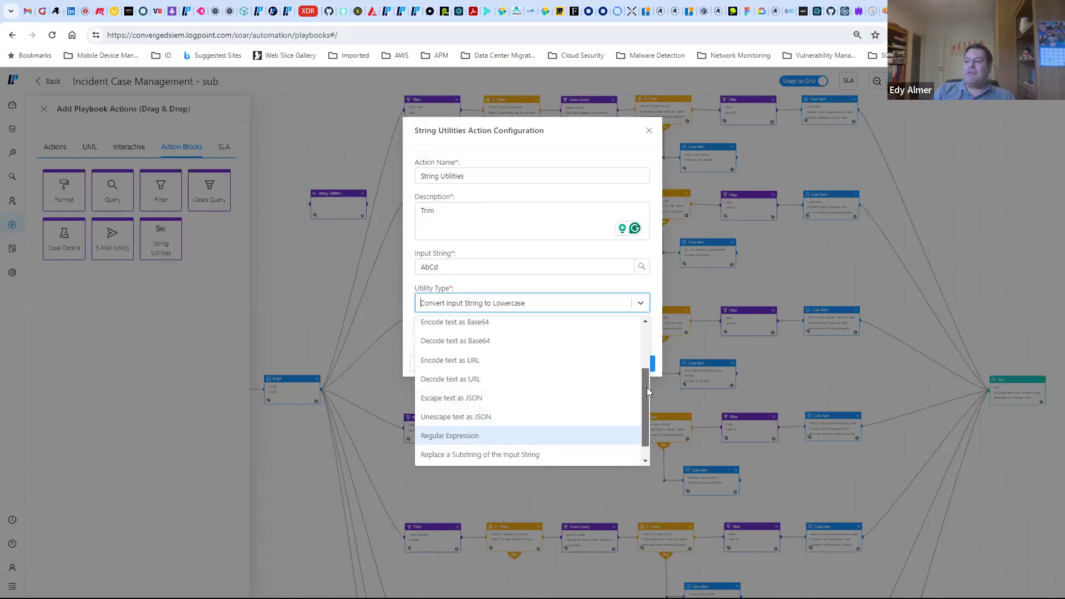
{"action": "left_click_drag", "start_coordinate": [647, 387], "coordinate": [647, 404]}
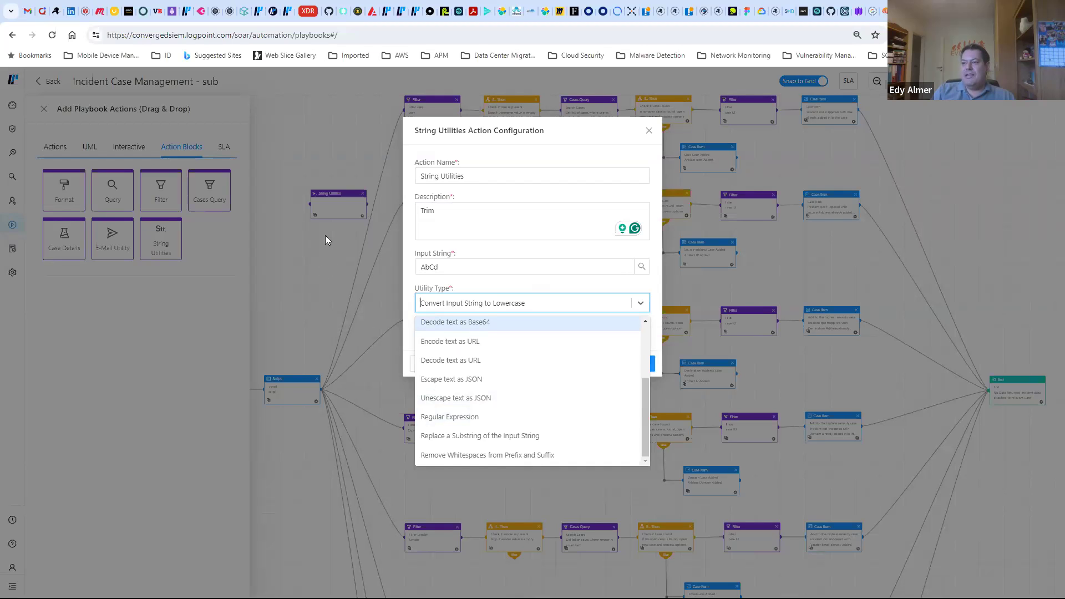
{"action": "left_click", "coordinate": [648, 133]}
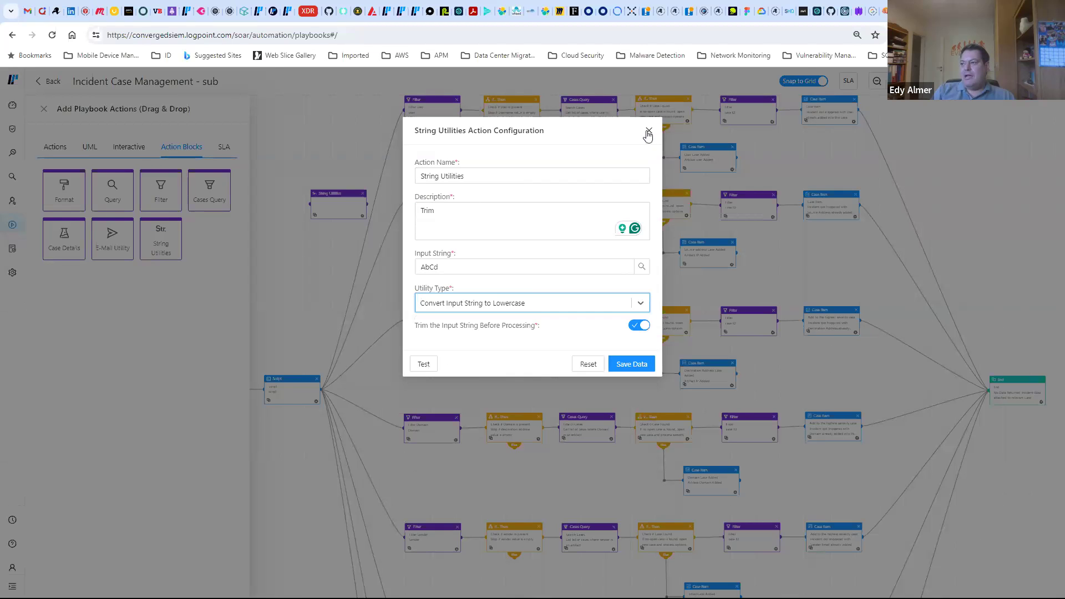
{"action": "left_click", "coordinate": [648, 133]}
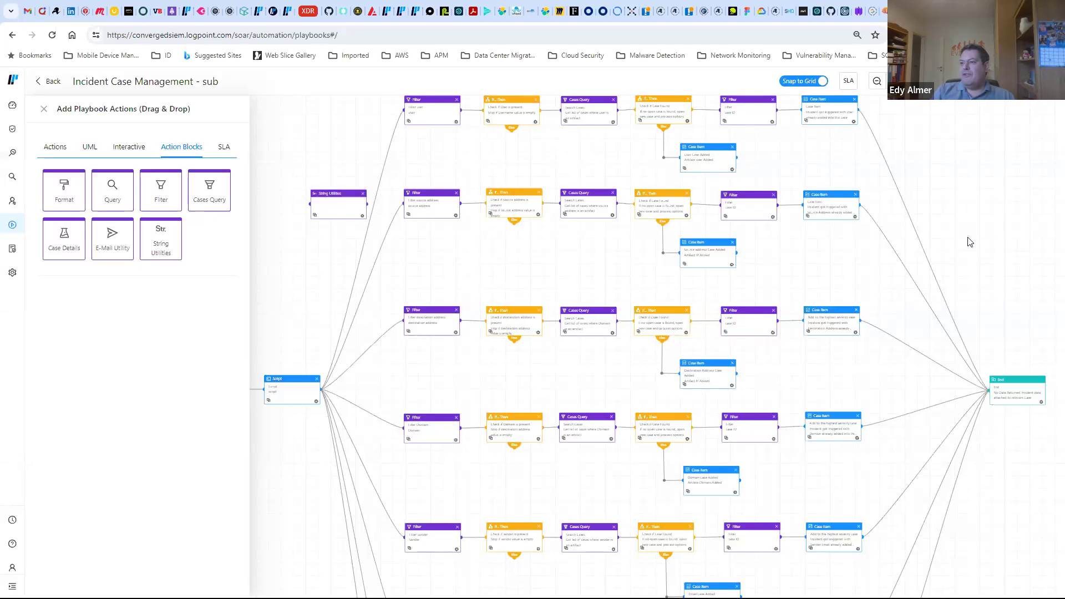
Save the playbook and name this version "Masterclass Demo".
{"action": "key", "text": "ctrl+s"}
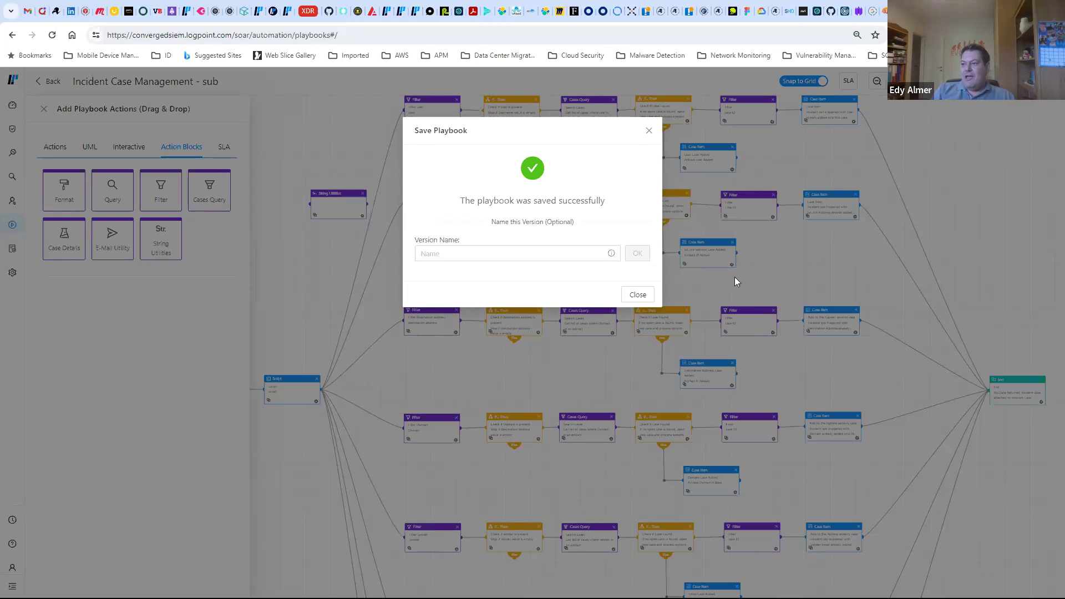
{"action": "left_click", "coordinate": [489, 253]}
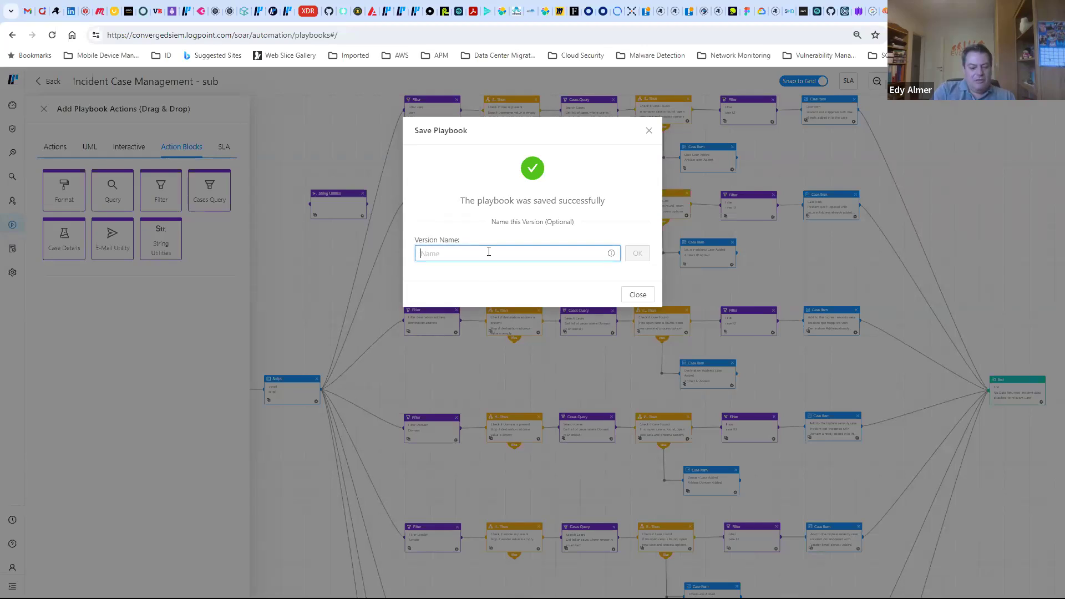
{"action": "type", "text": "Master"}
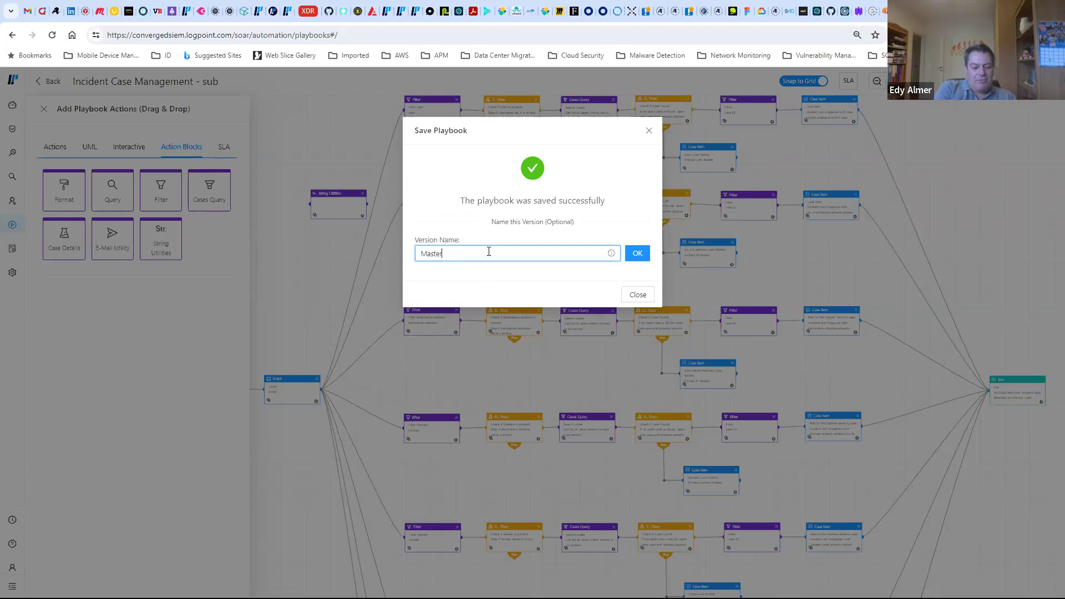
{"action": "type", "text": "calass"}
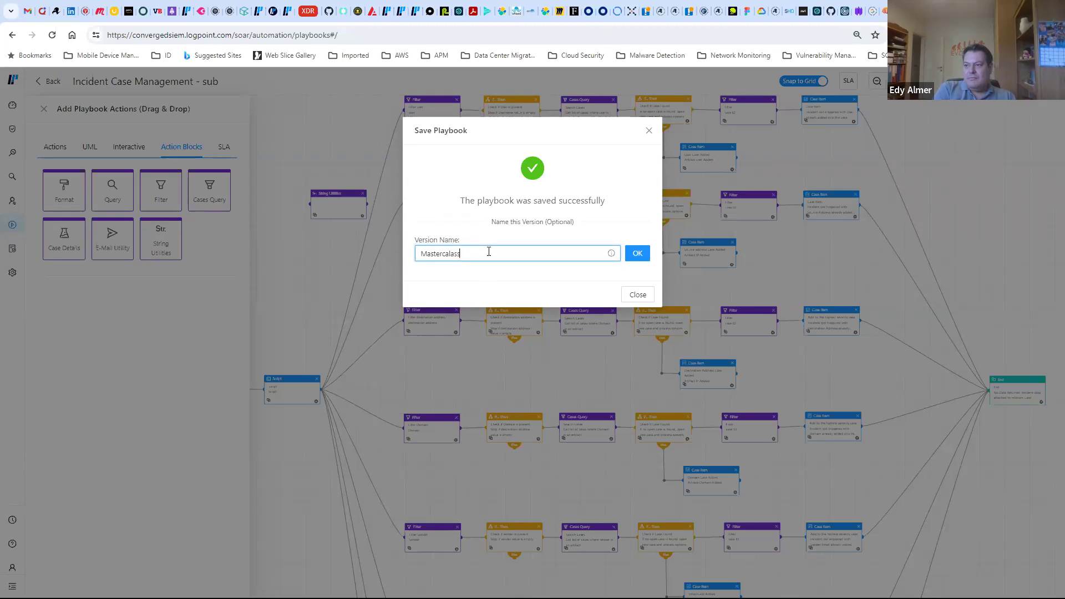
{"action": "key", "text": "BackSpace"}
{"action": "key", "text": "BackSpace"}
{"action": "key", "text": "BackSpace"}
{"action": "key", "text": "BackSpace"}
{"action": "key", "text": "BackSpace"}
{"action": "type", "text": "lass Demo"}
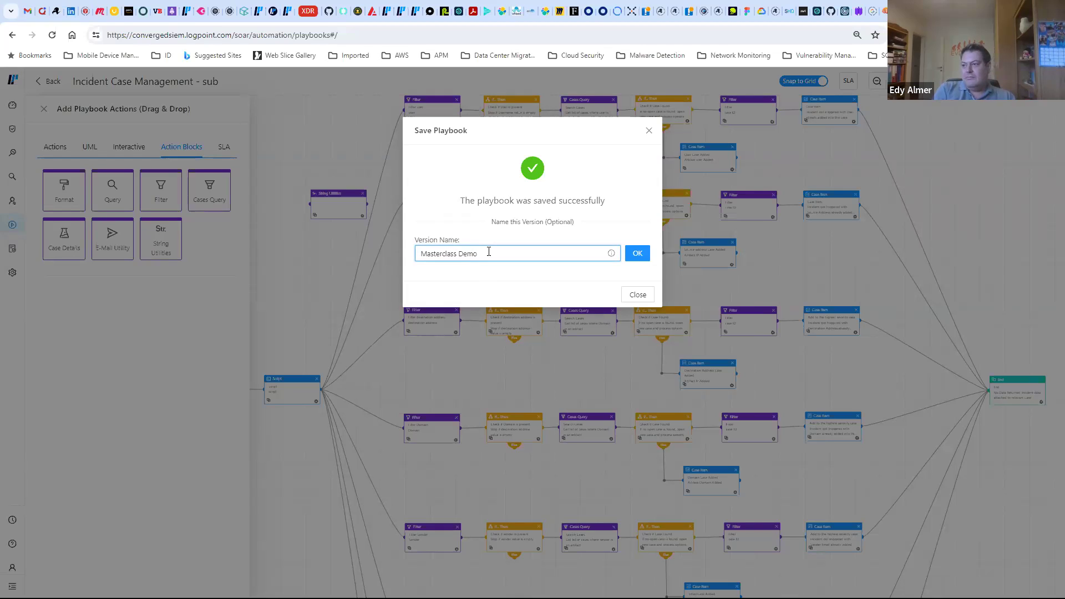
{"action": "left_click", "coordinate": [643, 256]}
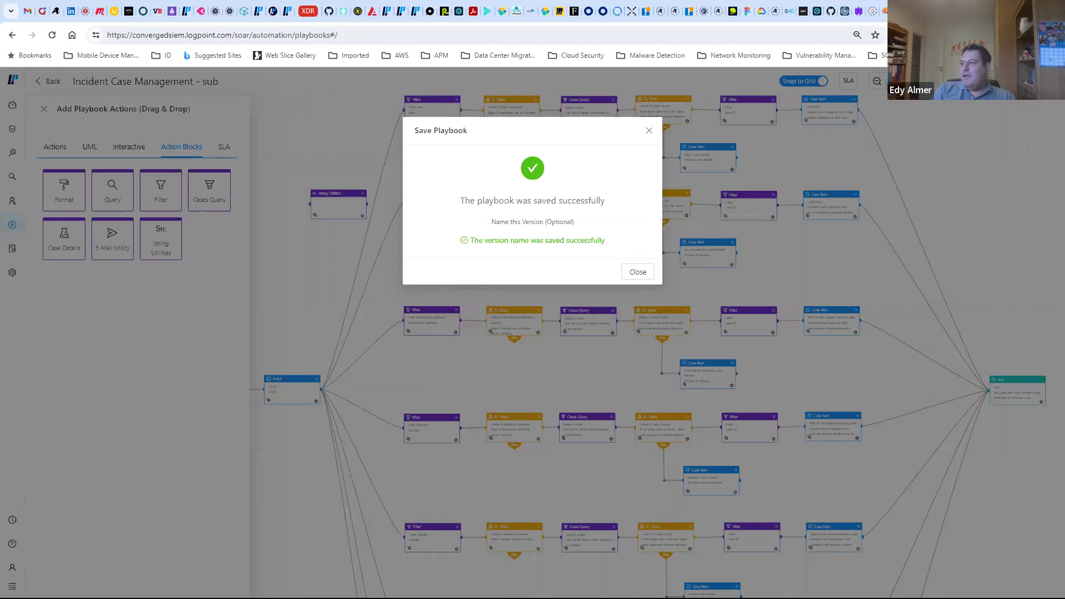
{"action": "left_click", "coordinate": [634, 272]}
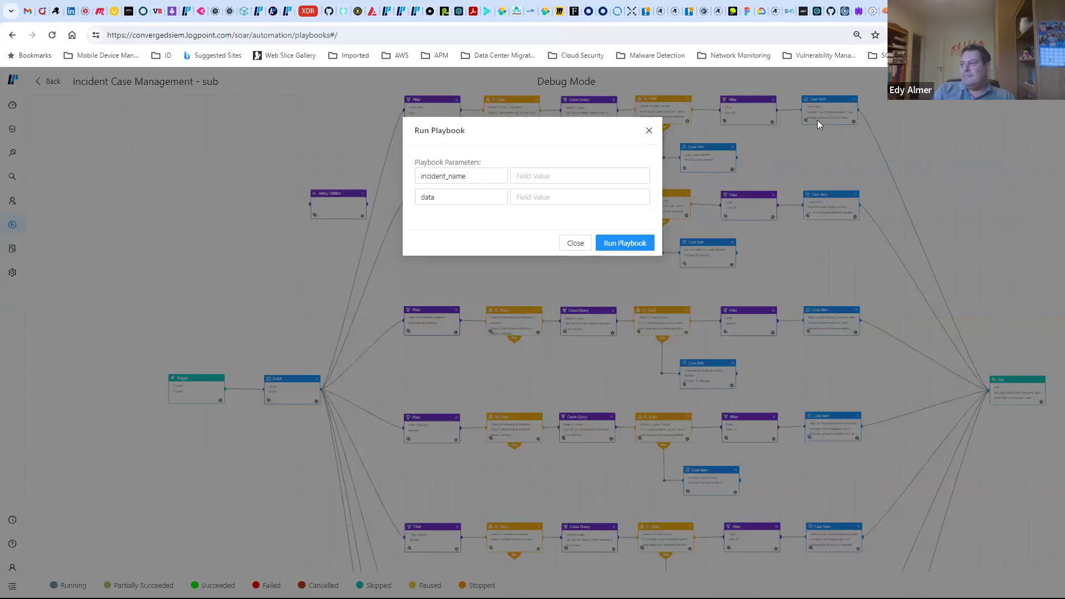
Turn off Snap to Grid and move the String Utilities block up beside the first Filter row.
{"action": "left_click", "coordinate": [817, 119]}
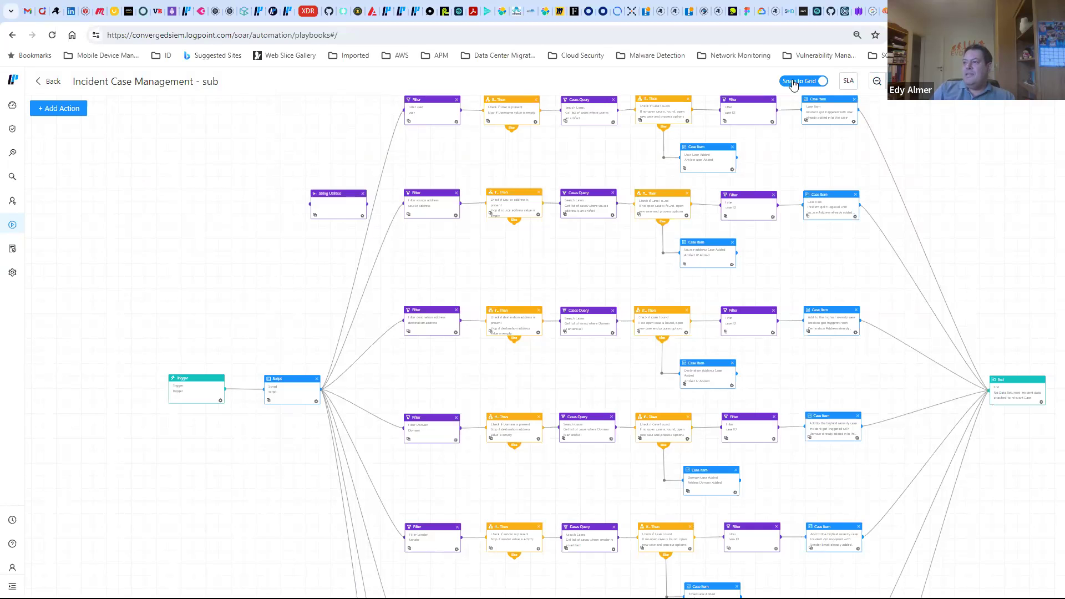
{"action": "left_click", "coordinate": [821, 82]}
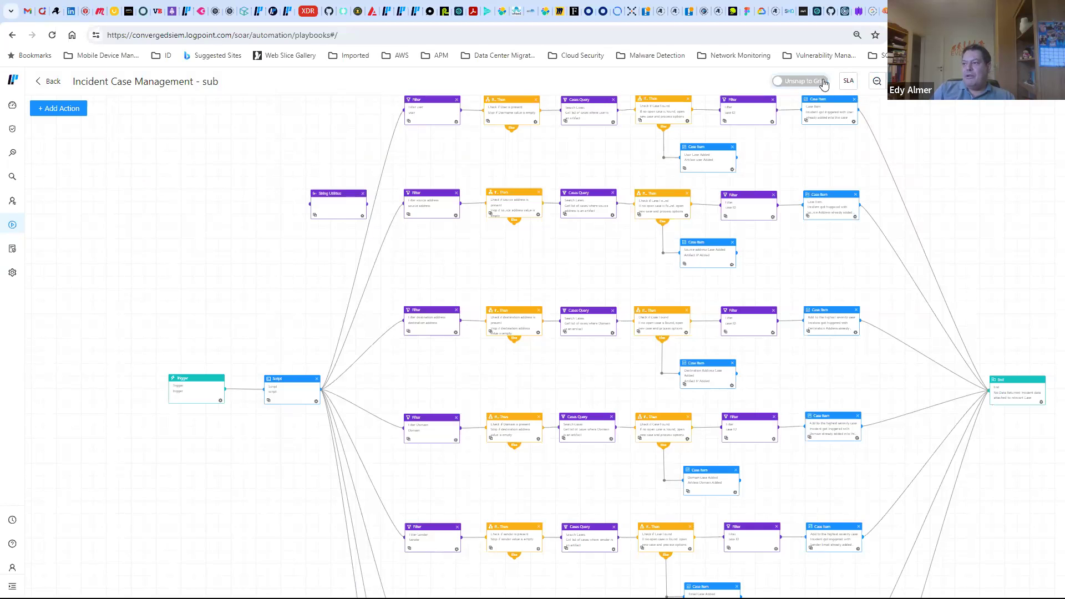
{"action": "left_click_drag", "start_coordinate": [334, 210], "coordinate": [344, 164]}
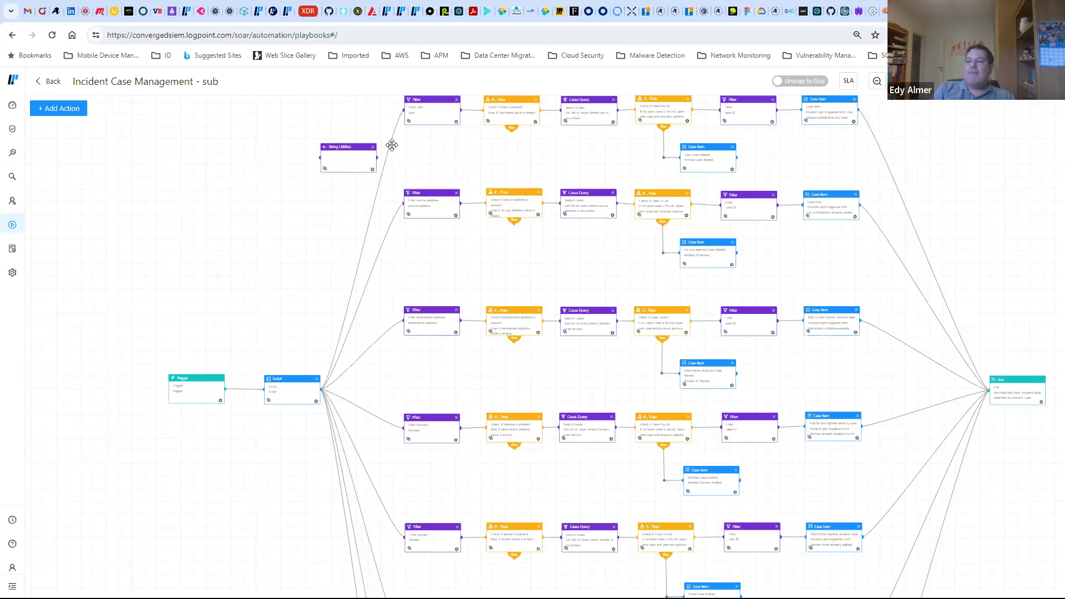
{"action": "left_click_drag", "start_coordinate": [353, 154], "coordinate": [349, 126]}
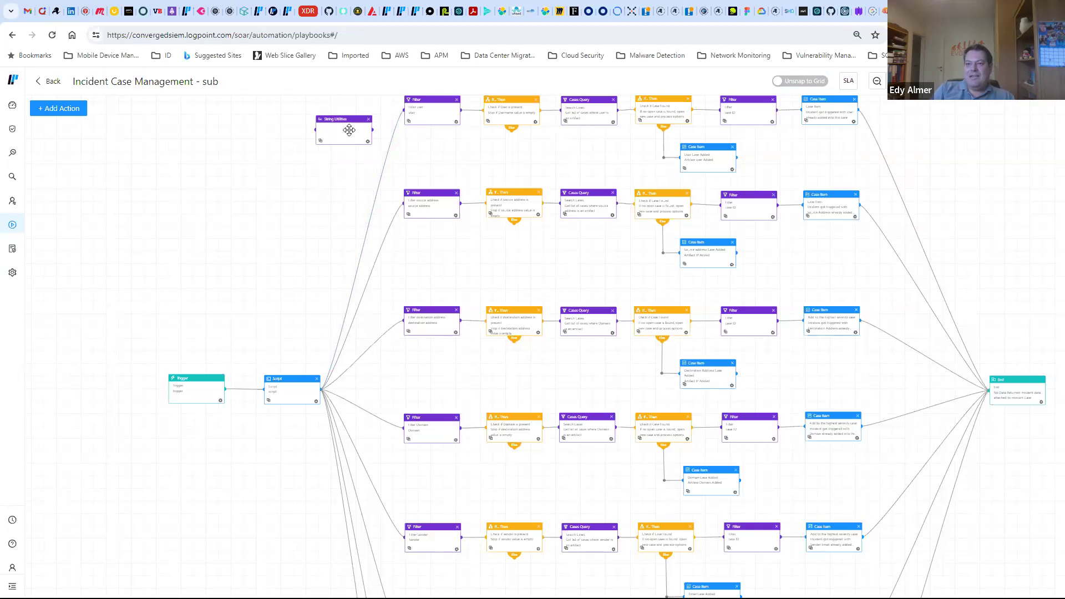
Turn Snap to Grid back on and nudge the String Utilities block so it aligns to the grid.
{"action": "left_click", "coordinate": [788, 83]}
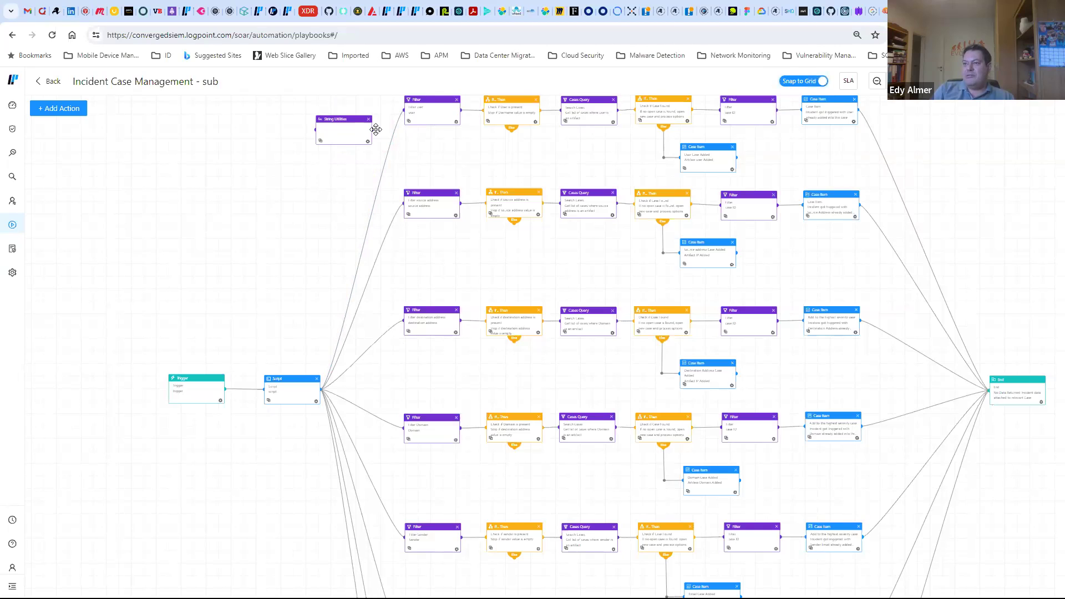
{"action": "left_click_drag", "start_coordinate": [354, 139], "coordinate": [354, 144]}
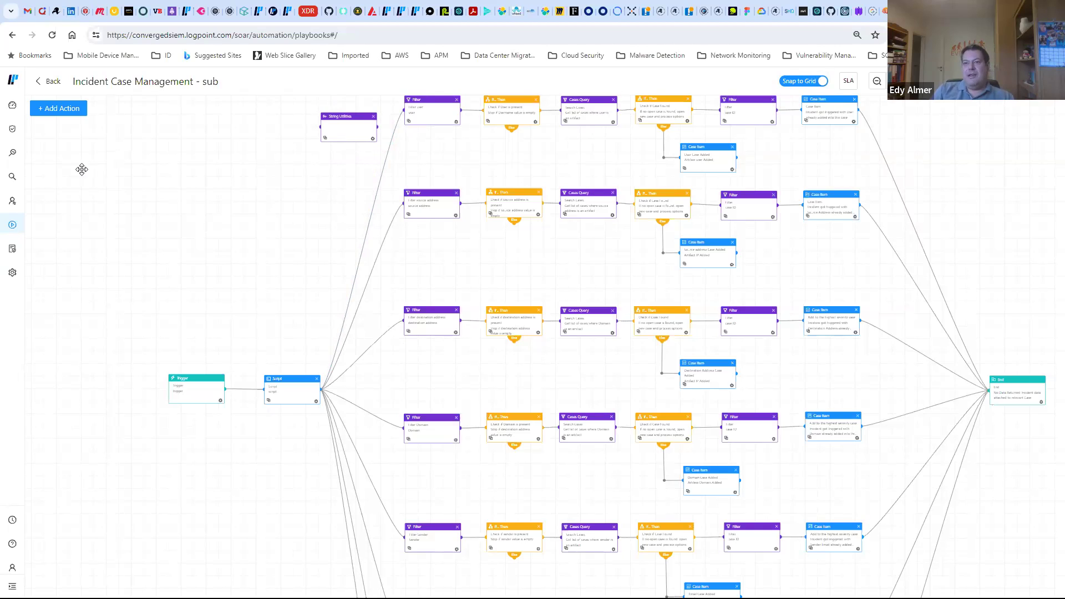
Add a Script action to the canvas below the String Utilities block, beside the source address Filter.
{"action": "left_click", "coordinate": [57, 110]}
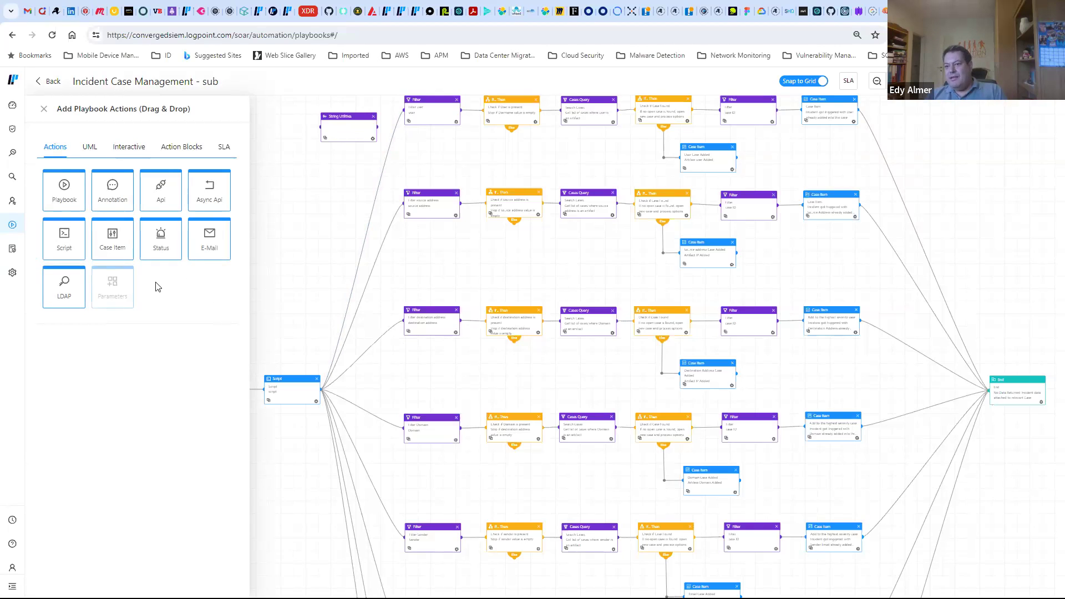
{"action": "left_click", "coordinate": [65, 237]}
{"action": "left_click_drag", "start_coordinate": [64, 237], "coordinate": [345, 189]}
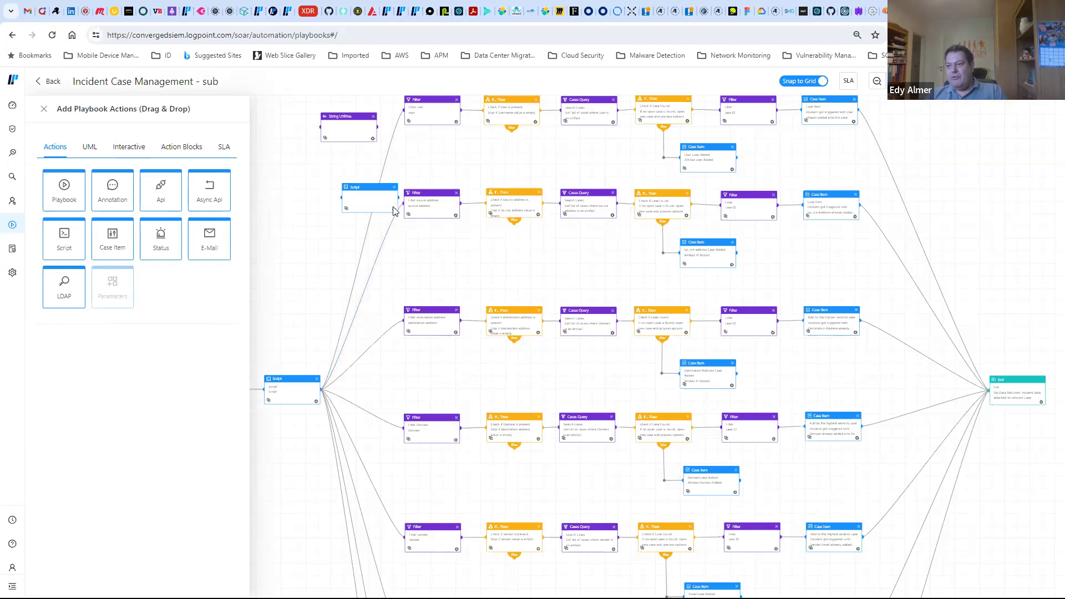
Open the new Script action's configuration, enable selecting a predefined script from the library and choose Normalize Username.
{"action": "double_click", "coordinate": [392, 209]}
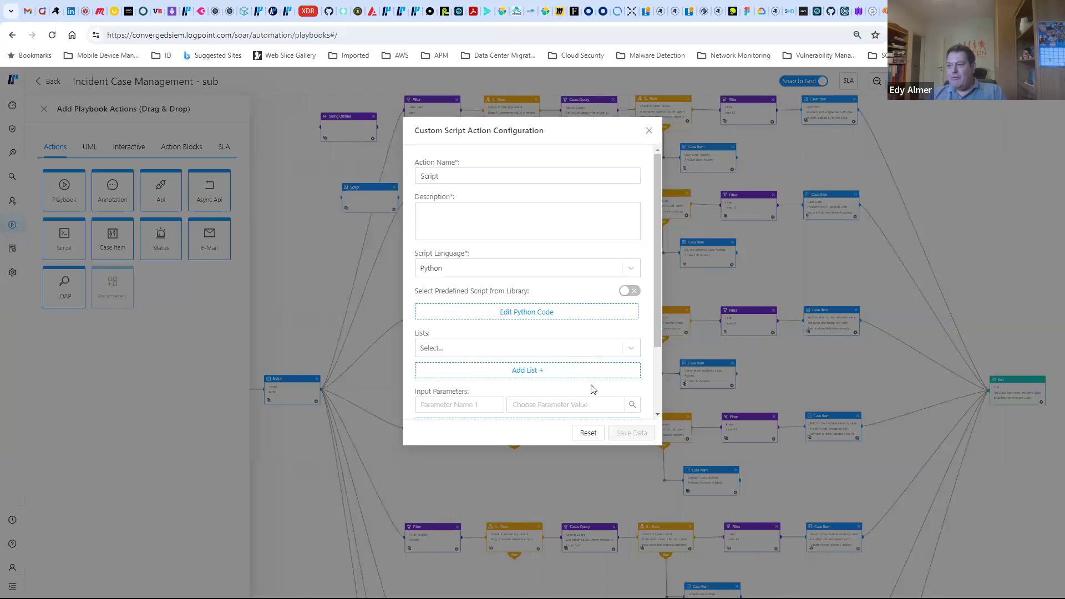
{"action": "left_click", "coordinate": [626, 292]}
{"action": "left_click", "coordinate": [632, 327]}
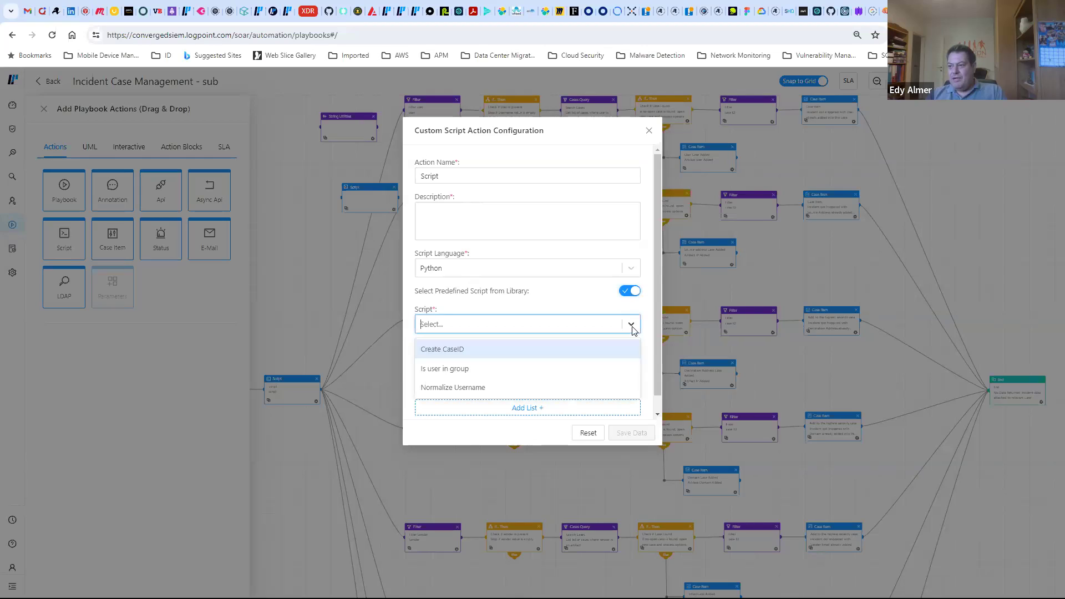
{"action": "left_click", "coordinate": [451, 388]}
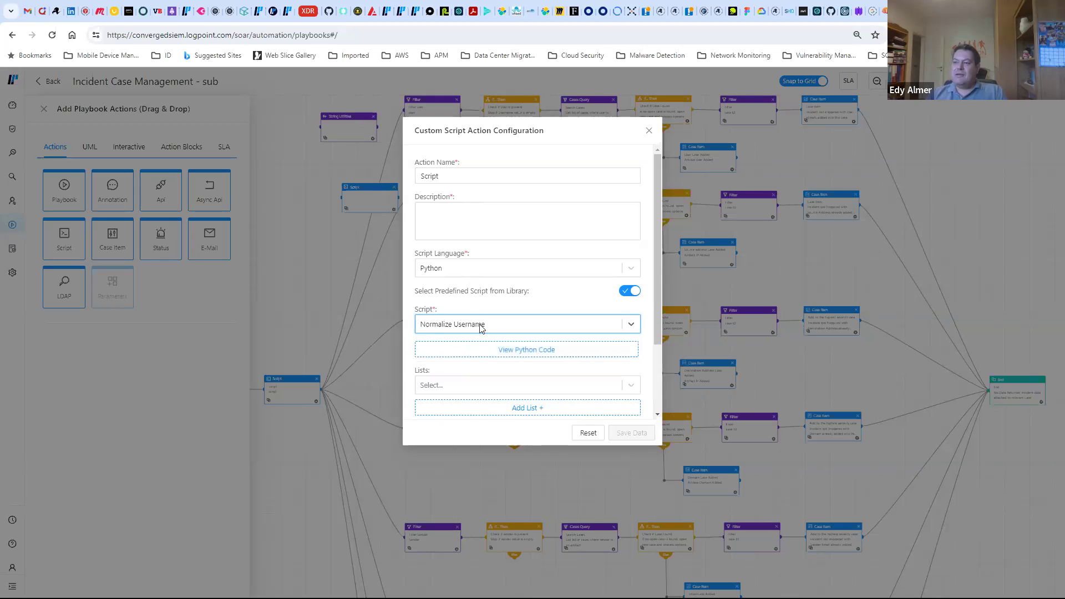
View the Python code of the Normalize Username script and close the Script action's configuration without saving.
{"action": "left_click", "coordinate": [512, 354]}
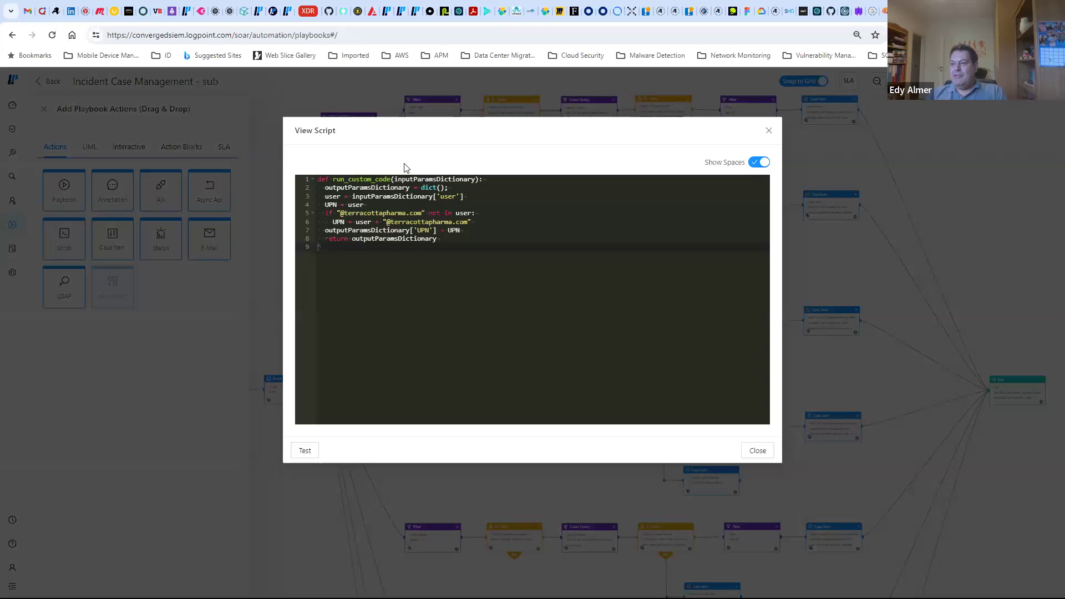
{"action": "left_click", "coordinate": [769, 132]}
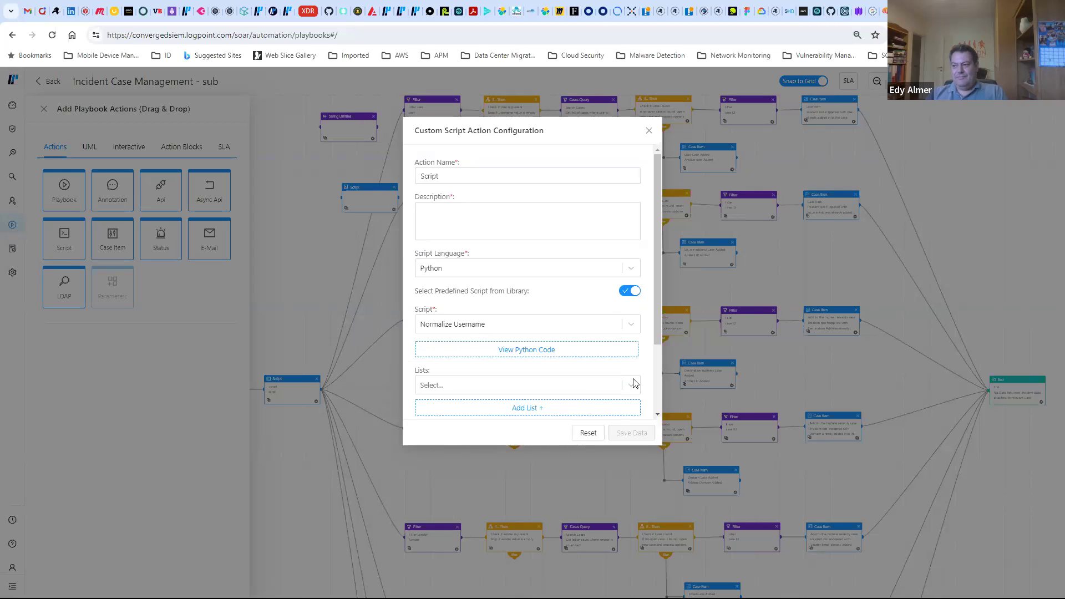
{"action": "left_click", "coordinate": [650, 134]}
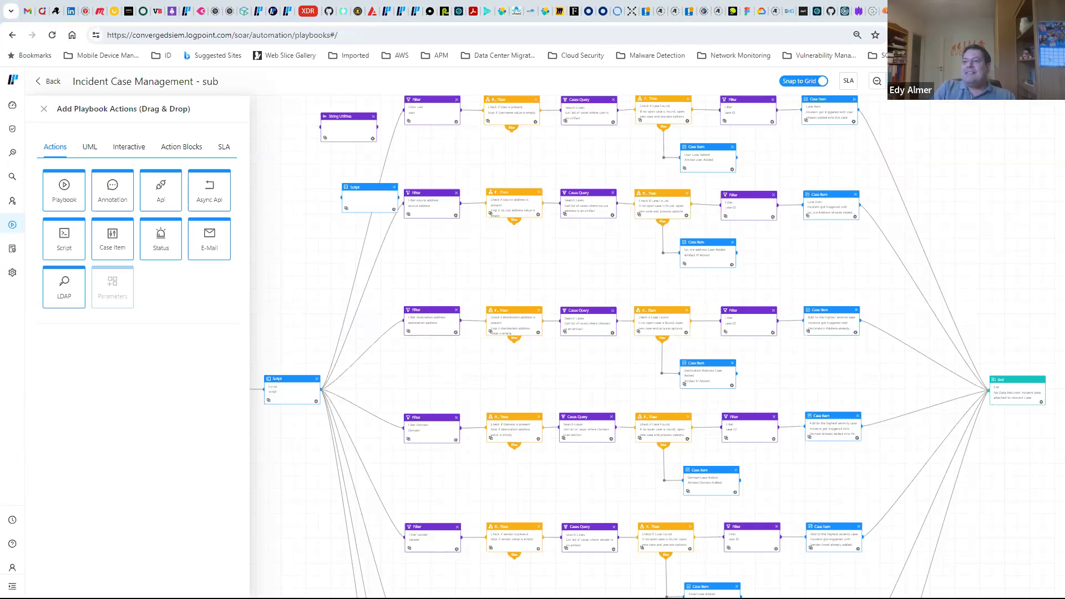
Delete the unconnected String Utilities and Script blocks beside the first Filter row.
{"action": "left_click_drag", "start_coordinate": [372, 194], "coordinate": [342, 162]}
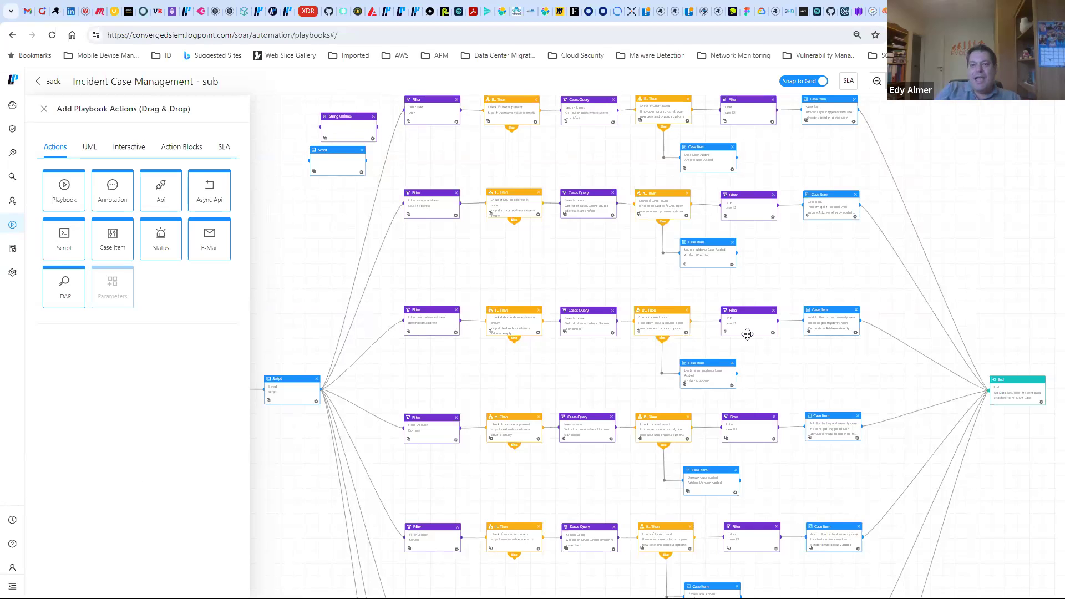
{"action": "scroll", "coordinate": [811, 259], "scroll_direction": "up", "scroll_amount": 2}
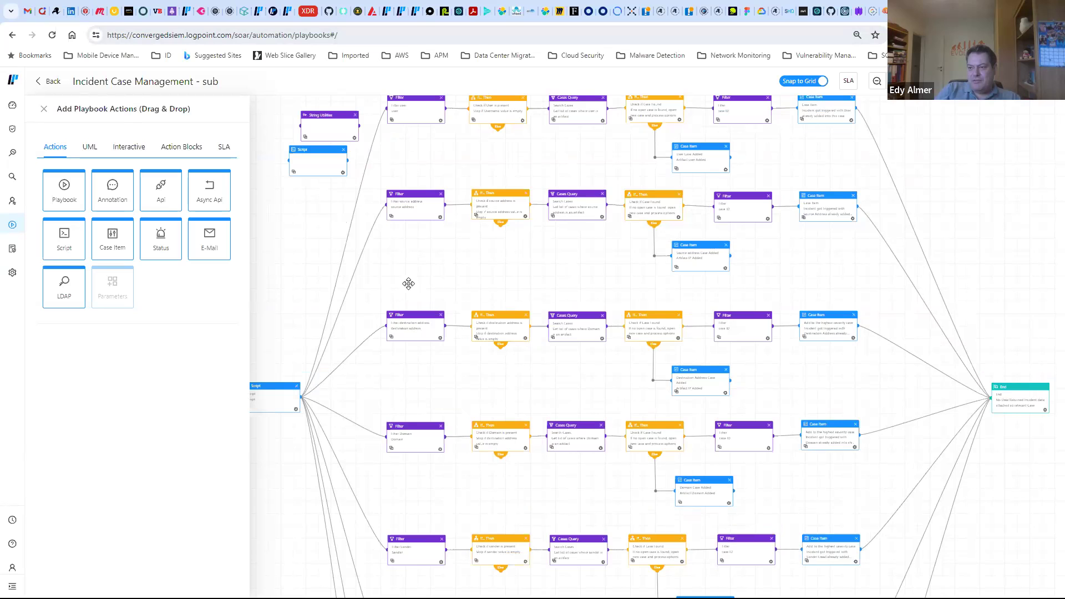
{"action": "left_click_drag", "start_coordinate": [450, 280], "coordinate": [550, 298]}
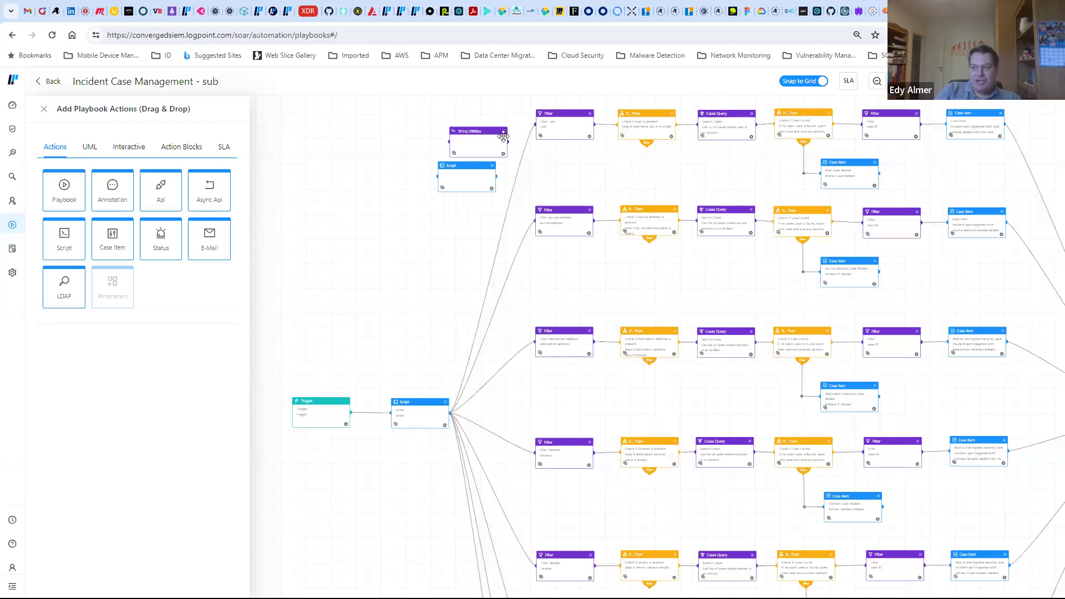
{"action": "left_click", "coordinate": [503, 132]}
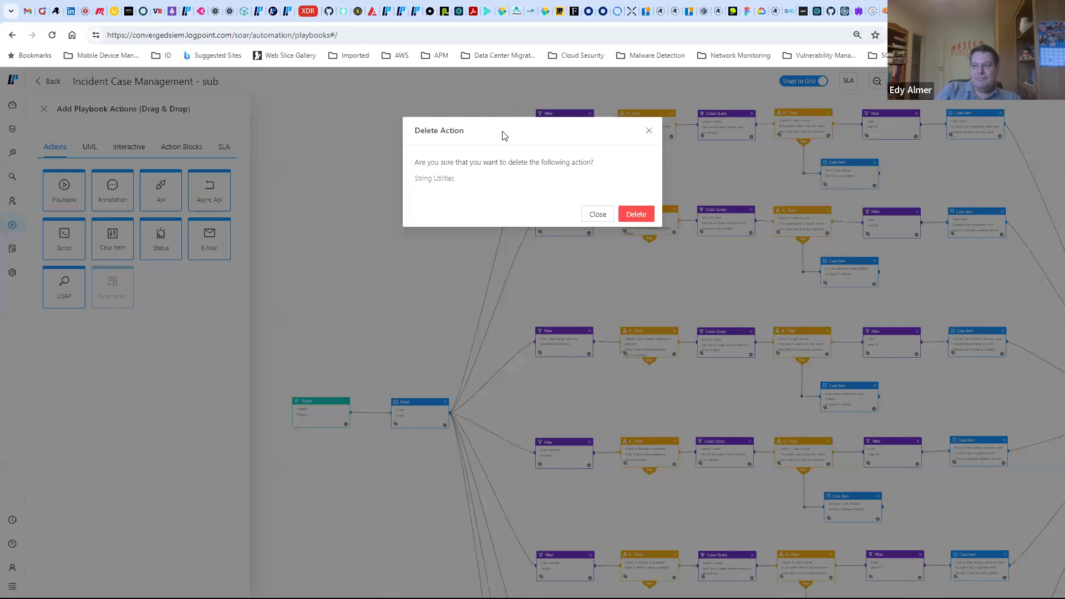
{"action": "left_click", "coordinate": [622, 216]}
{"action": "left_click", "coordinate": [493, 165]}
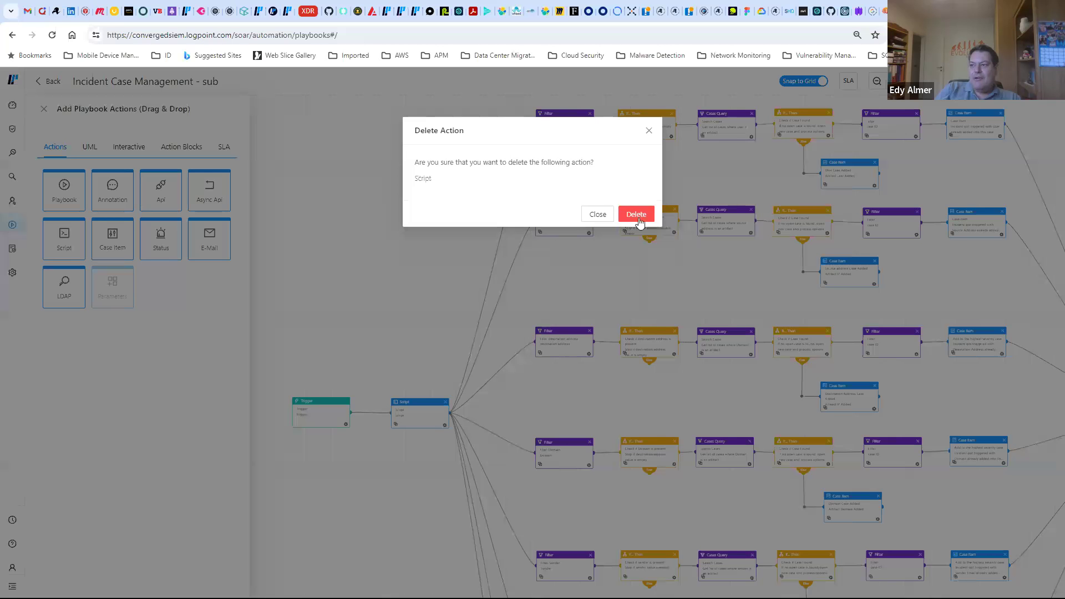
{"action": "left_click", "coordinate": [638, 216]}
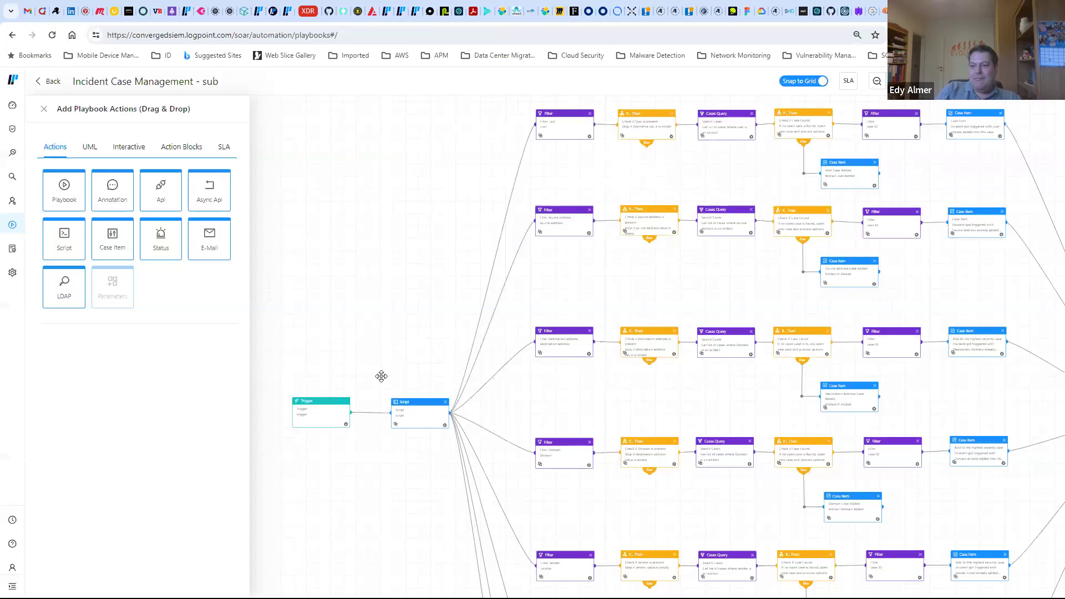
Examine the parallel branches from the Script block for user, source address, destination address, domain, sender and receiver, following each through Filter, If Then, Cases Query and Case Item.
{"action": "left_click_drag", "start_coordinate": [358, 386], "coordinate": [265, 468]}
{"action": "scroll", "coordinate": [475, 261], "scroll_direction": "down", "scroll_amount": 2}
{"action": "scroll", "coordinate": [472, 260], "scroll_direction": "up", "scroll_amount": 1}
{"action": "scroll", "coordinate": [471, 260], "scroll_direction": "up", "scroll_amount": 4}
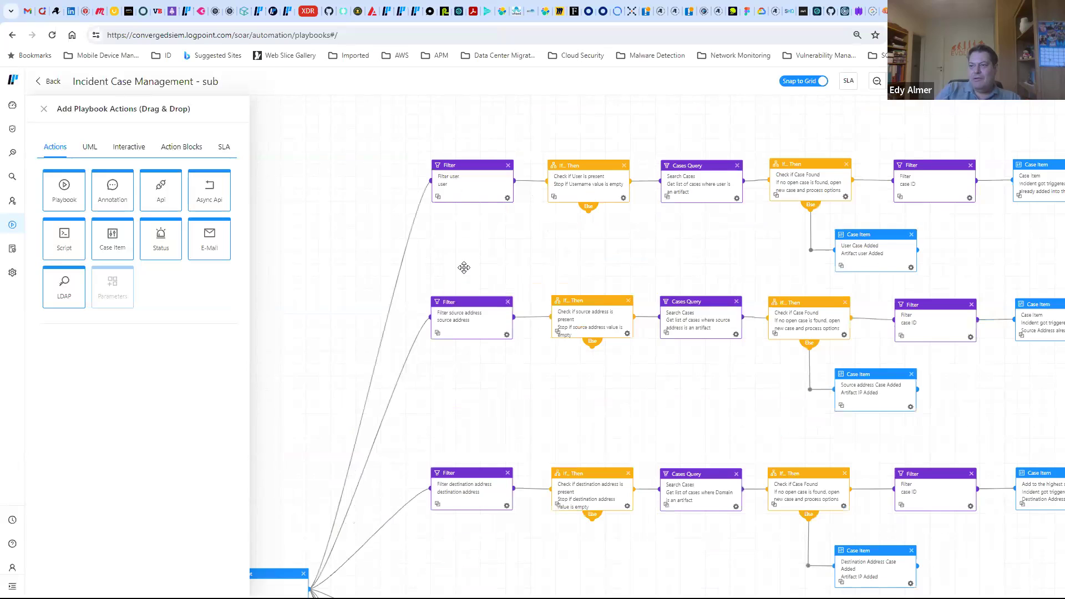
{"action": "left_click_drag", "start_coordinate": [359, 417], "coordinate": [499, 194]}
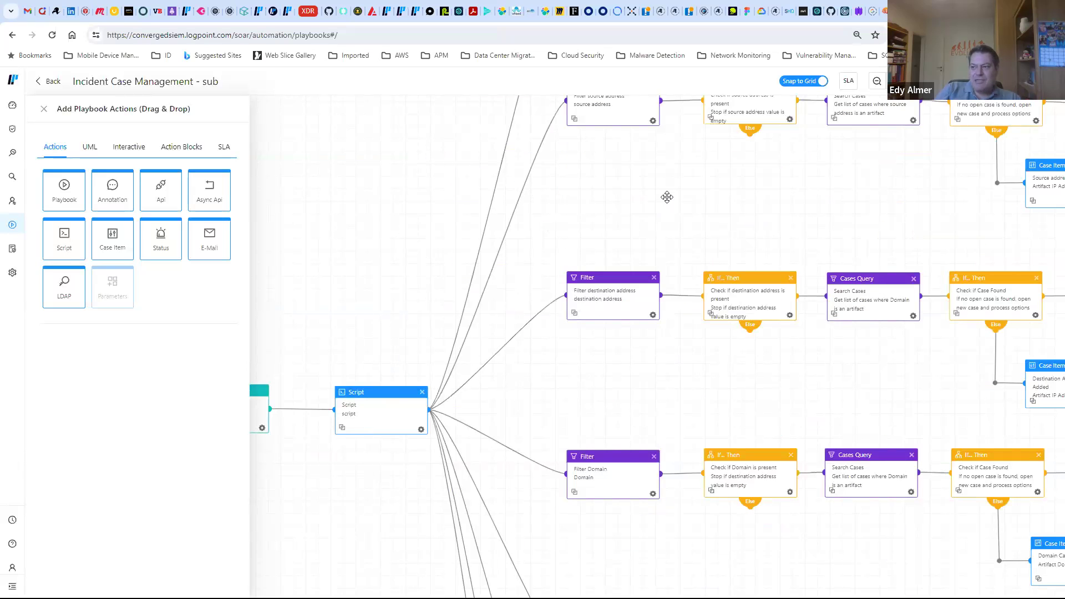
{"action": "left_click_drag", "start_coordinate": [667, 197], "coordinate": [583, 389]}
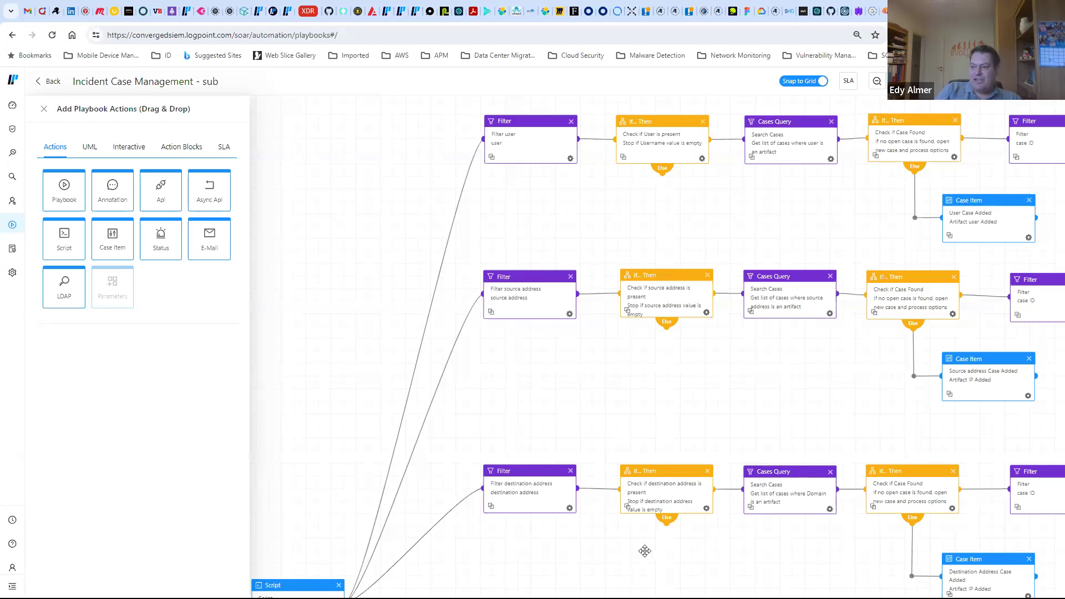
{"action": "scroll", "coordinate": [645, 551], "scroll_direction": "down", "scroll_amount": 5}
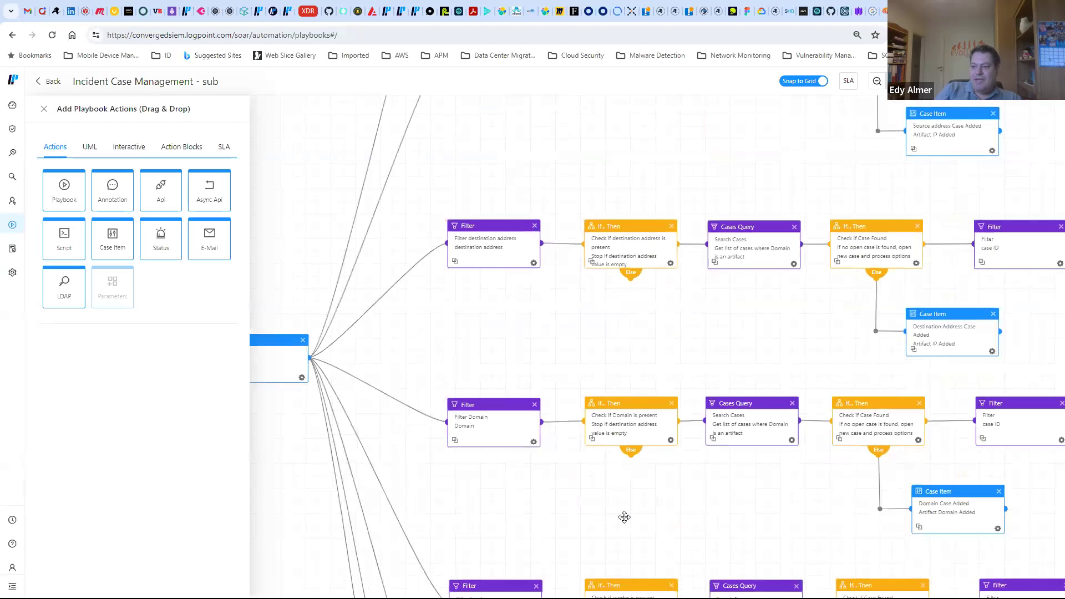
{"action": "scroll", "coordinate": [625, 517], "scroll_direction": "down", "scroll_amount": 3}
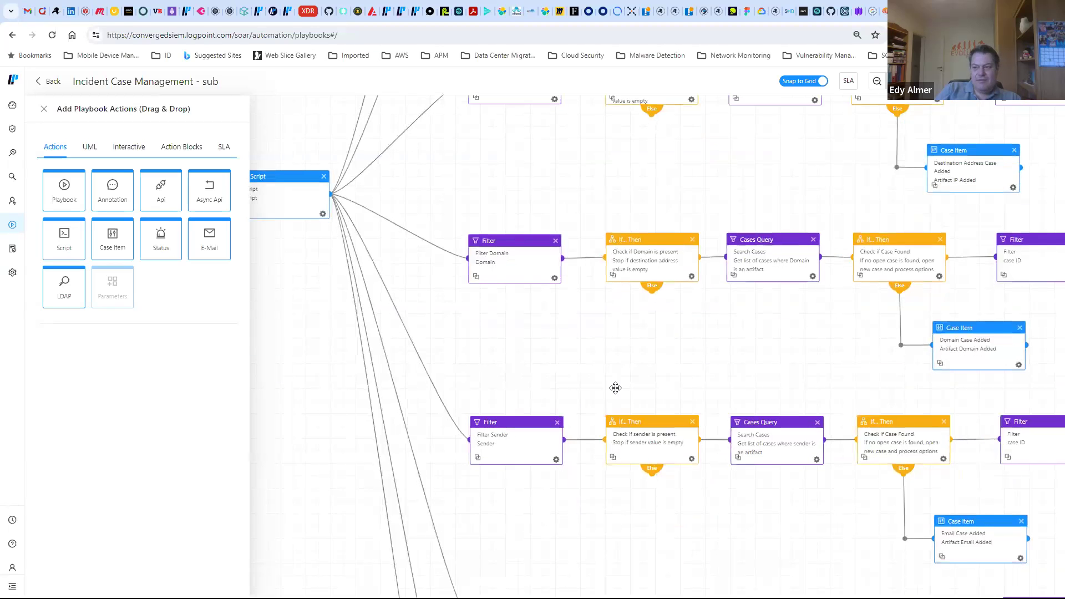
{"action": "scroll", "coordinate": [615, 388], "scroll_direction": "down", "scroll_amount": 3}
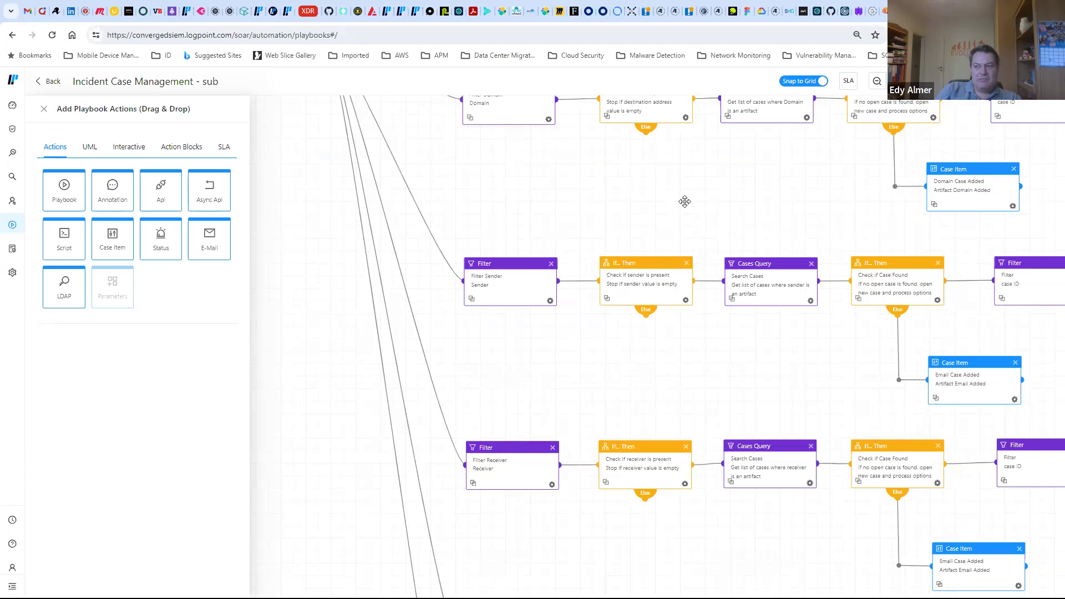
{"action": "scroll", "coordinate": [673, 255], "scroll_direction": "up", "scroll_amount": 6}
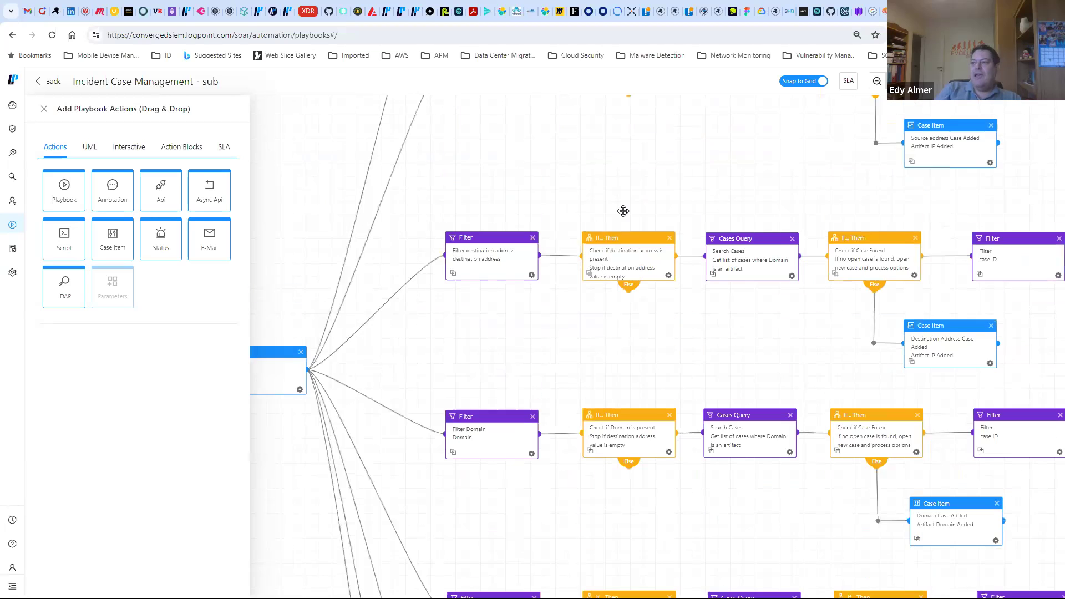
{"action": "scroll", "coordinate": [642, 173], "scroll_direction": "up", "scroll_amount": 4}
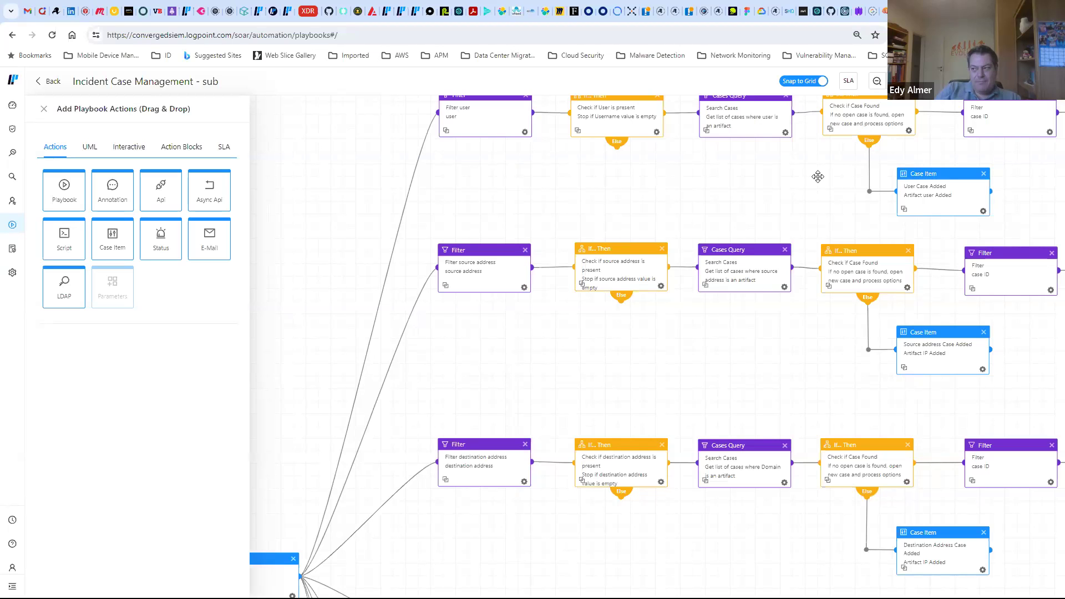
{"action": "left_click_drag", "start_coordinate": [789, 187], "coordinate": [556, 317]}
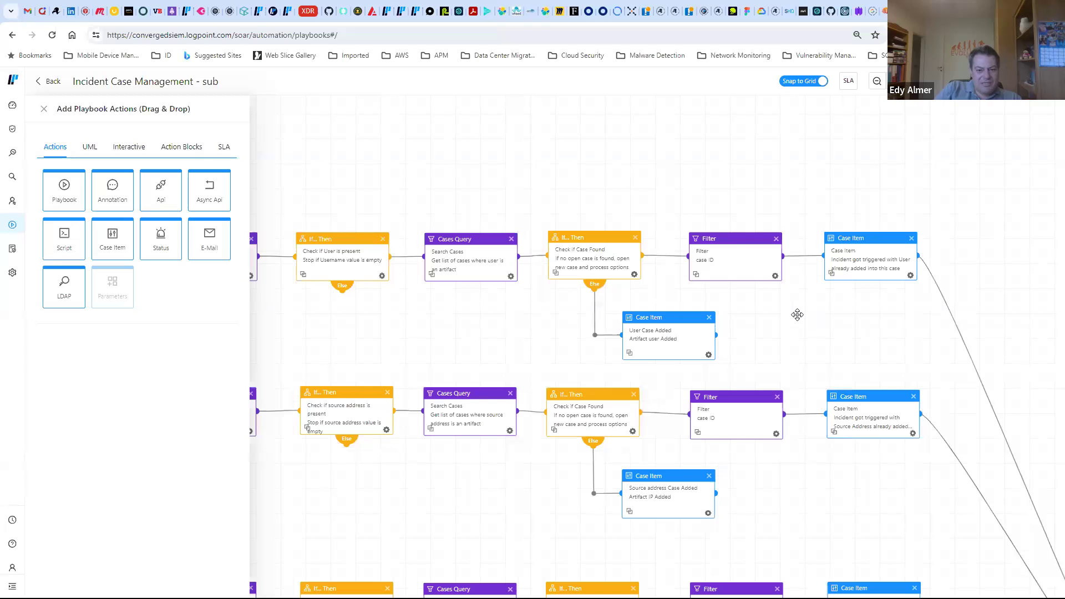
{"action": "left_click_drag", "start_coordinate": [436, 328], "coordinate": [717, 271]}
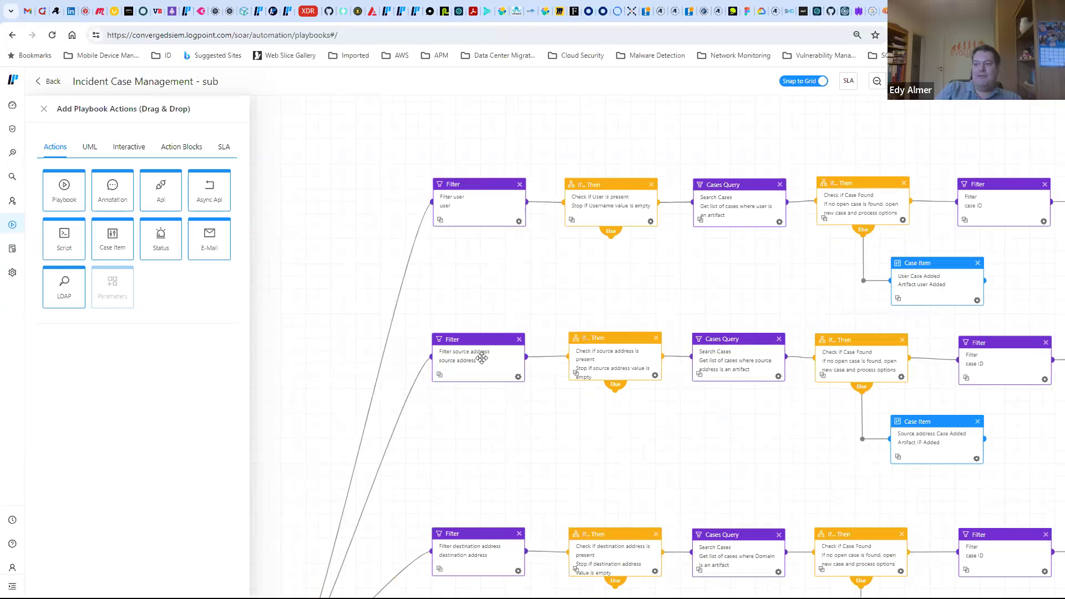
{"action": "scroll", "coordinate": [600, 395], "scroll_direction": "down", "scroll_amount": 1}
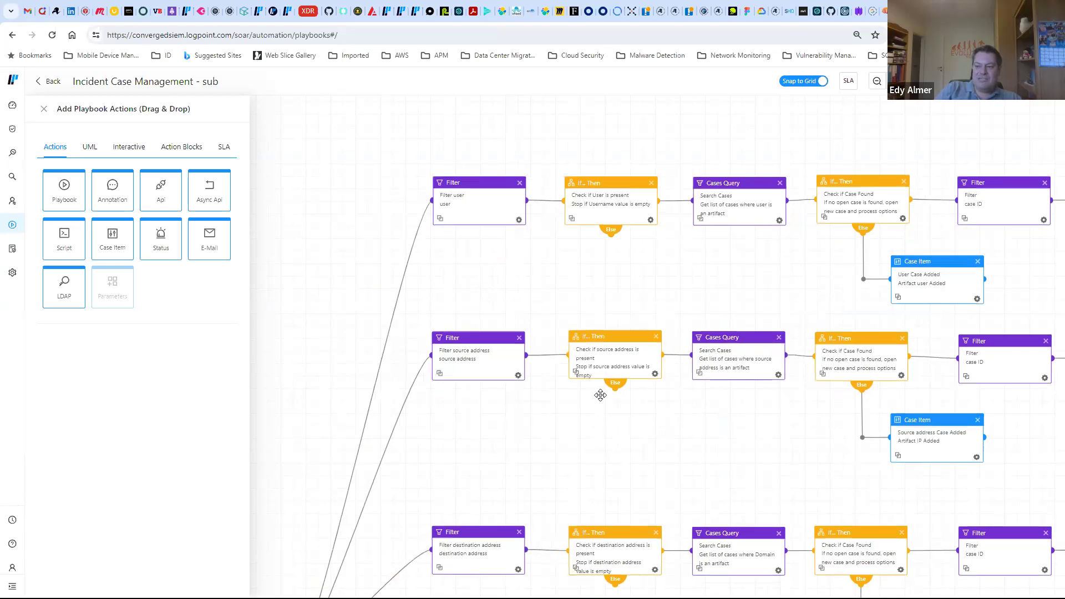
{"action": "scroll", "coordinate": [600, 395], "scroll_direction": "down", "scroll_amount": 3}
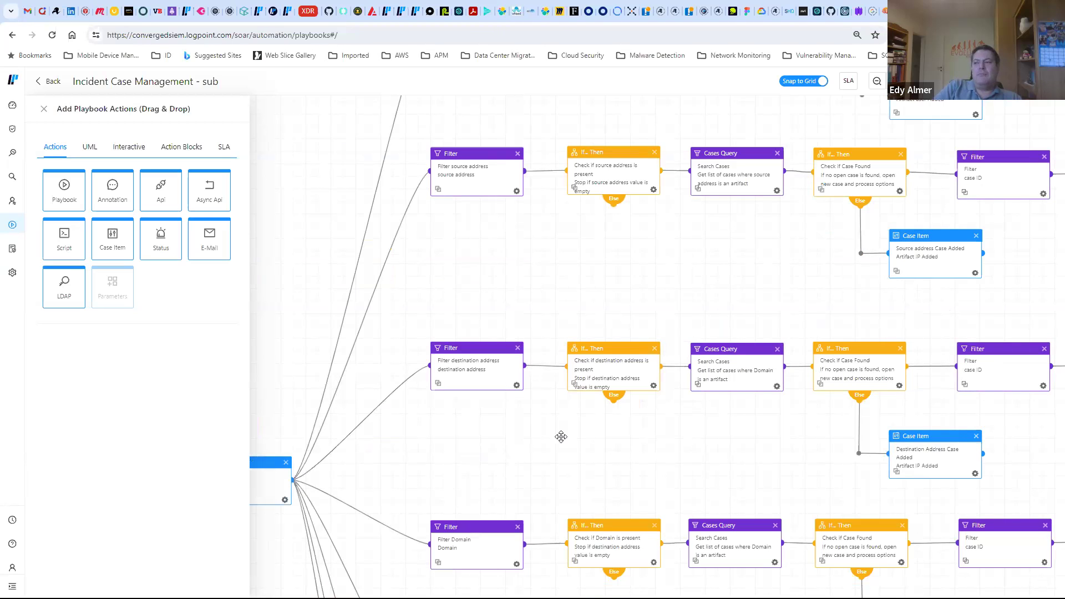
{"action": "mouse_move", "coordinate": [199, 212]}
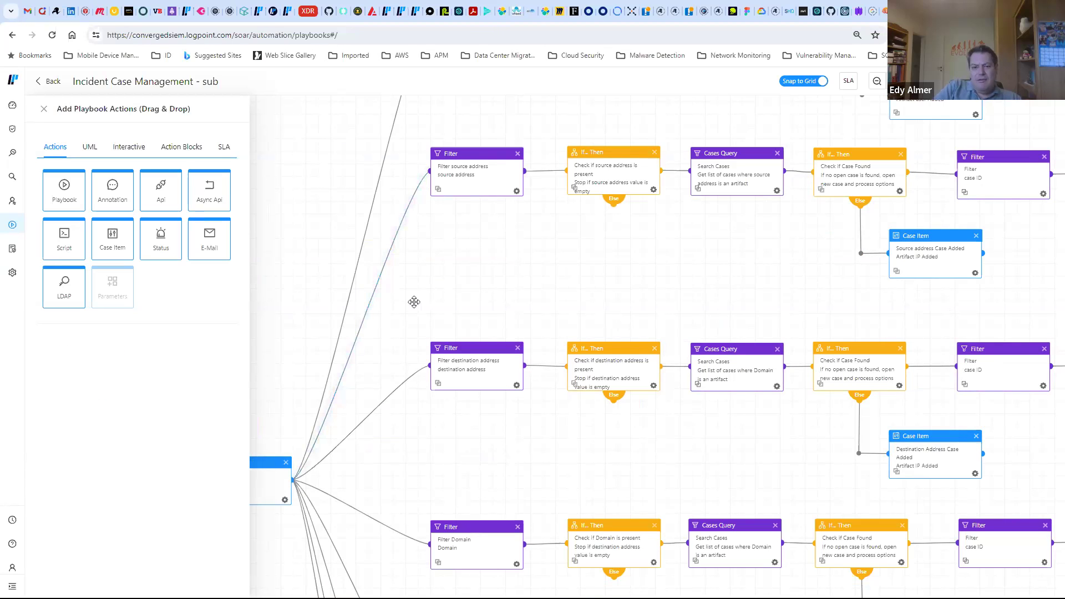